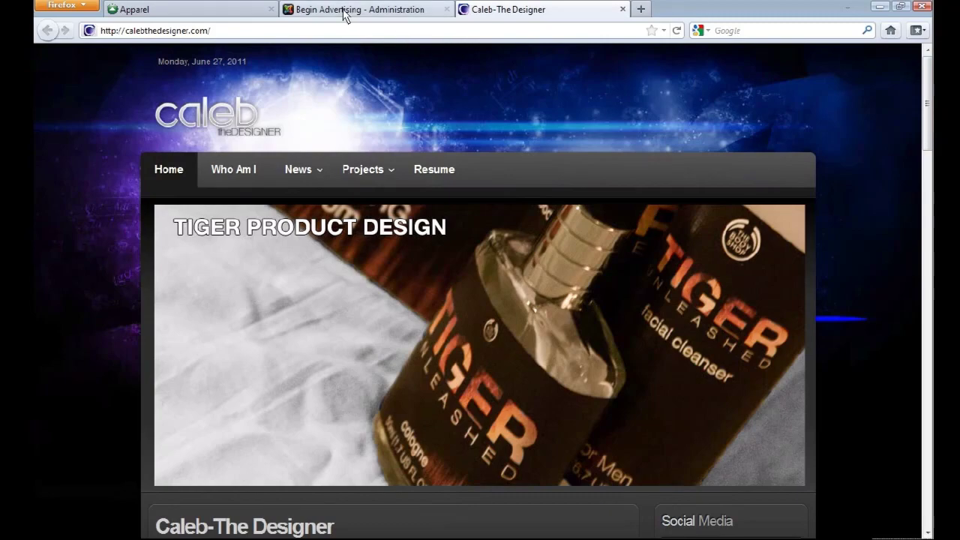
Step: Switch to the Begin Advertising website and open its home page
{"action": "left_click", "coordinate": [211, 9]}
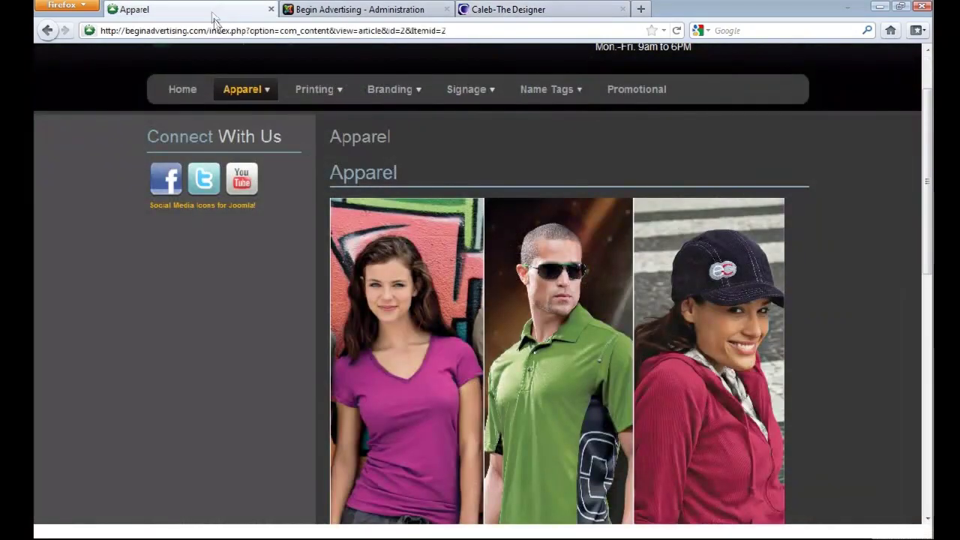
{"action": "scroll", "coordinate": [165, 148], "scroll_direction": "up", "scroll_amount": 2}
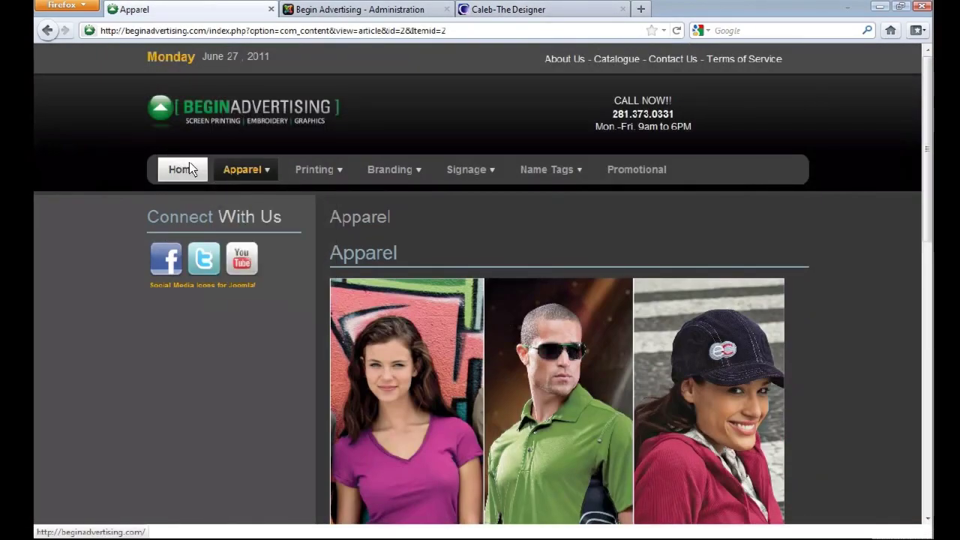
{"action": "left_click", "coordinate": [186, 112]}
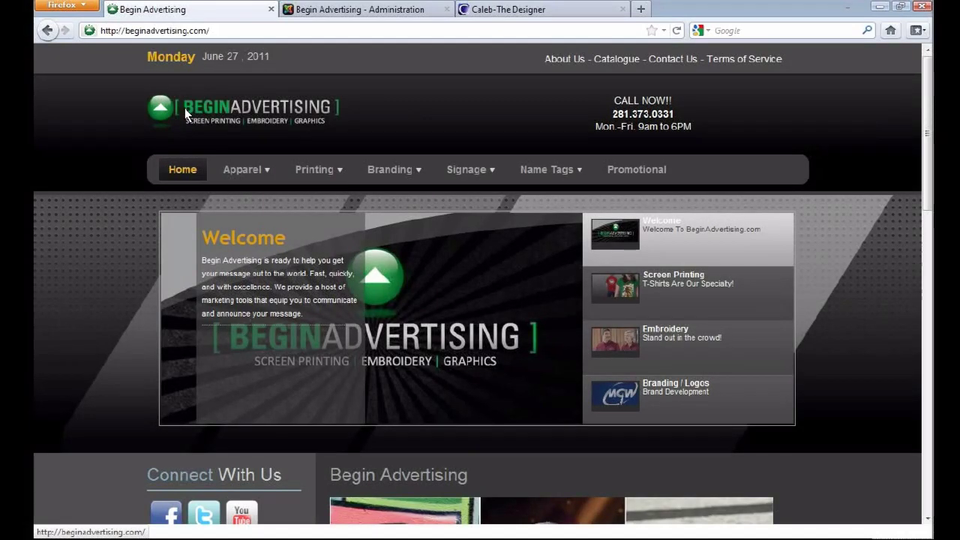
Step: Log out of the Begin Advertising Joomla administration and highlight the administrator part of the login page address
{"action": "left_click", "coordinate": [373, 12]}
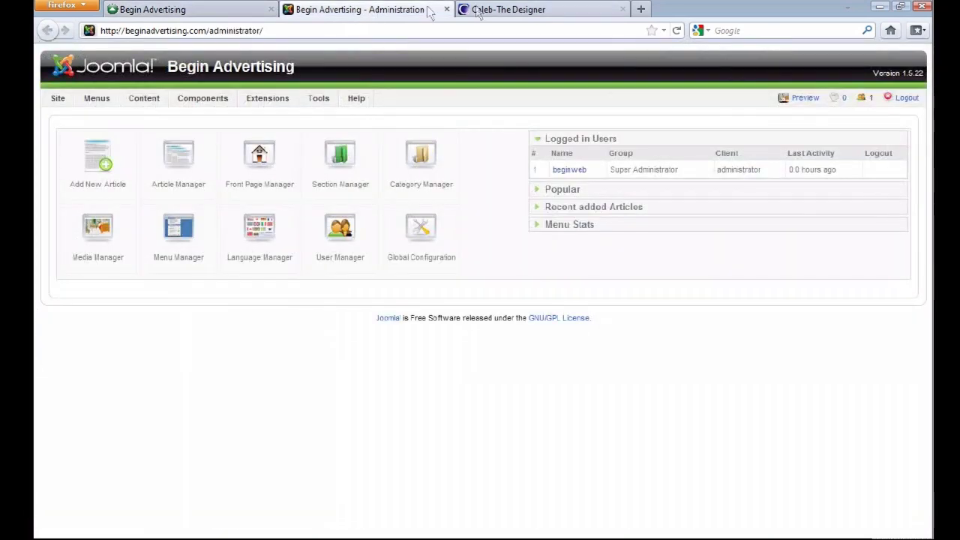
{"action": "left_click", "coordinate": [906, 98]}
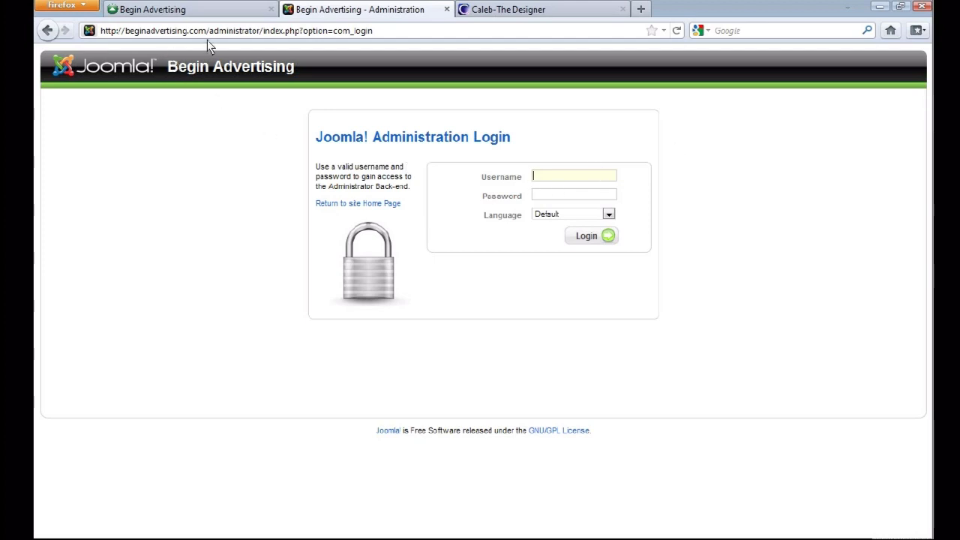
{"action": "left_click_drag", "start_coordinate": [209, 33], "coordinate": [261, 33]}
Step: Log in to the Joomla administration with the site's saved administrator username and password
{"action": "left_click", "coordinate": [553, 176]}
{"action": "key", "text": "Down"}
{"action": "key", "text": "Down"}
{"action": "key", "text": "Down"}
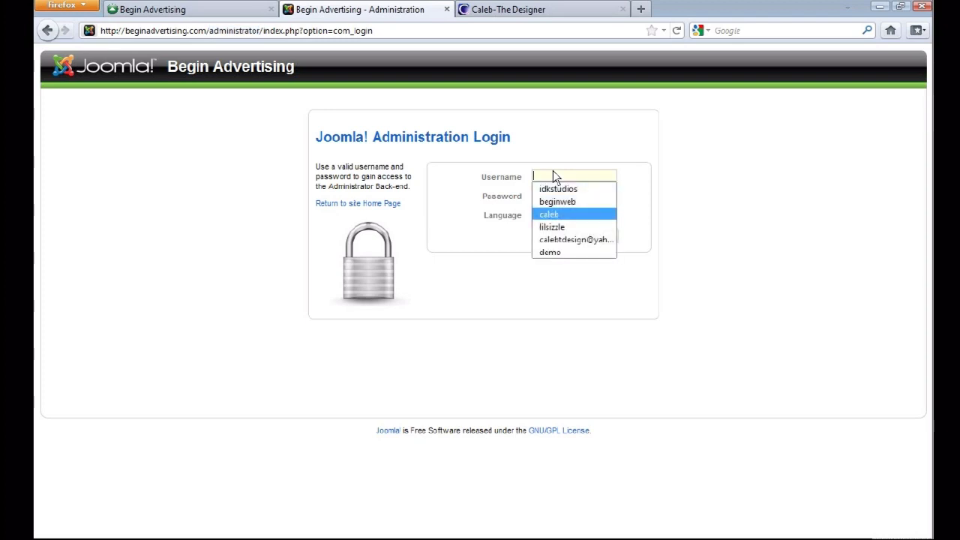
{"action": "key", "text": "Up"}
{"action": "key", "text": "Return"}
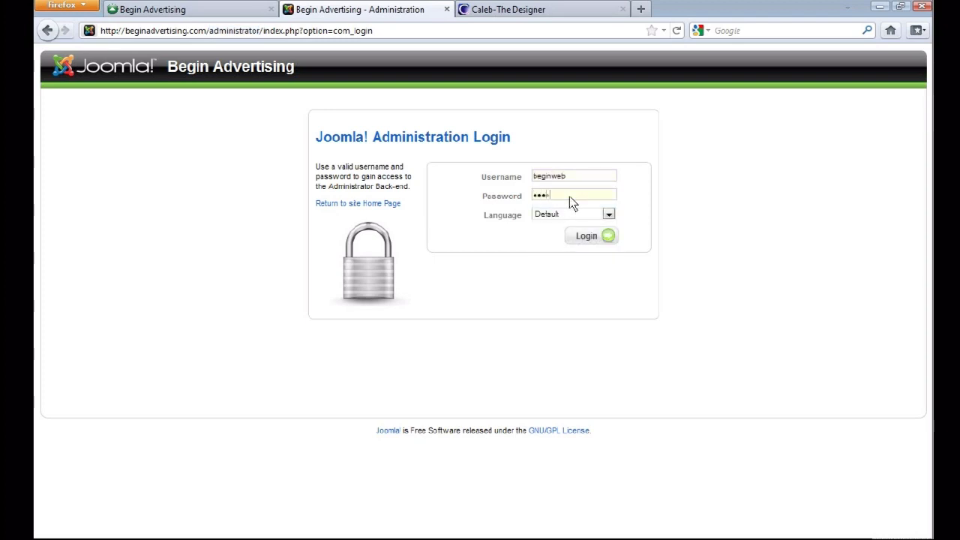
{"action": "left_click", "coordinate": [592, 235]}
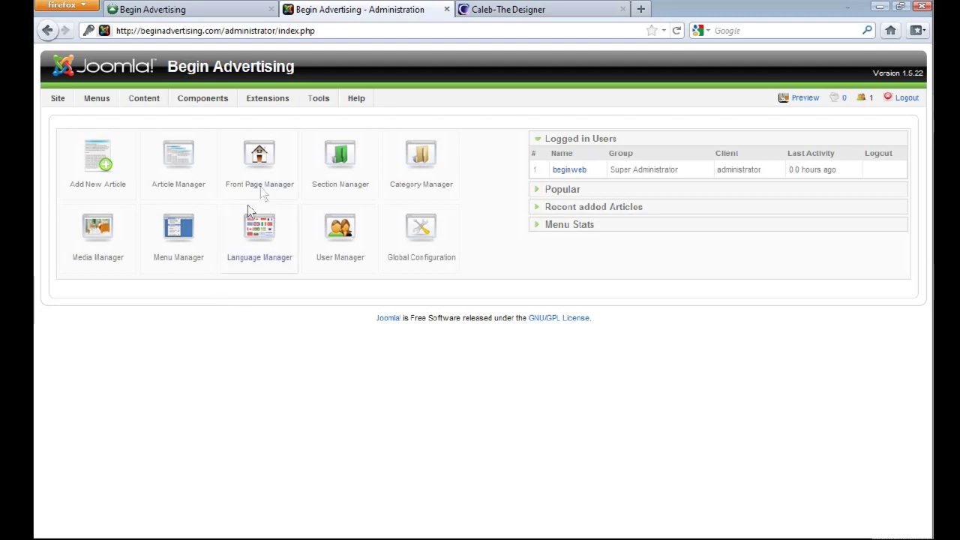
Step: Return to the live Begin Advertising site and examine the Apparel page from header to article text
{"action": "left_click", "coordinate": [222, 16]}
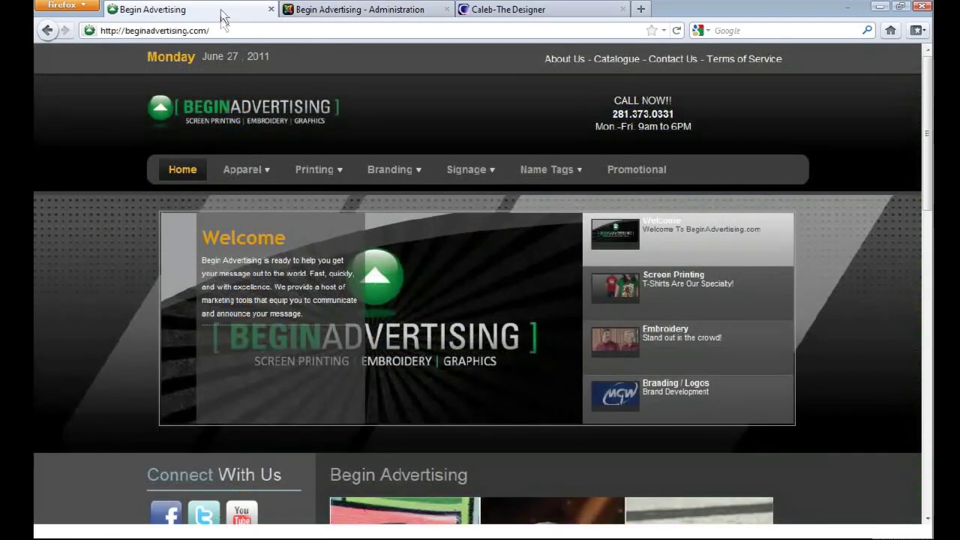
{"action": "scroll", "coordinate": [152, 219], "scroll_direction": "down", "scroll_amount": 2}
{"action": "scroll", "coordinate": [153, 221], "scroll_direction": "up", "scroll_amount": 2}
{"action": "left_click", "coordinate": [241, 173]}
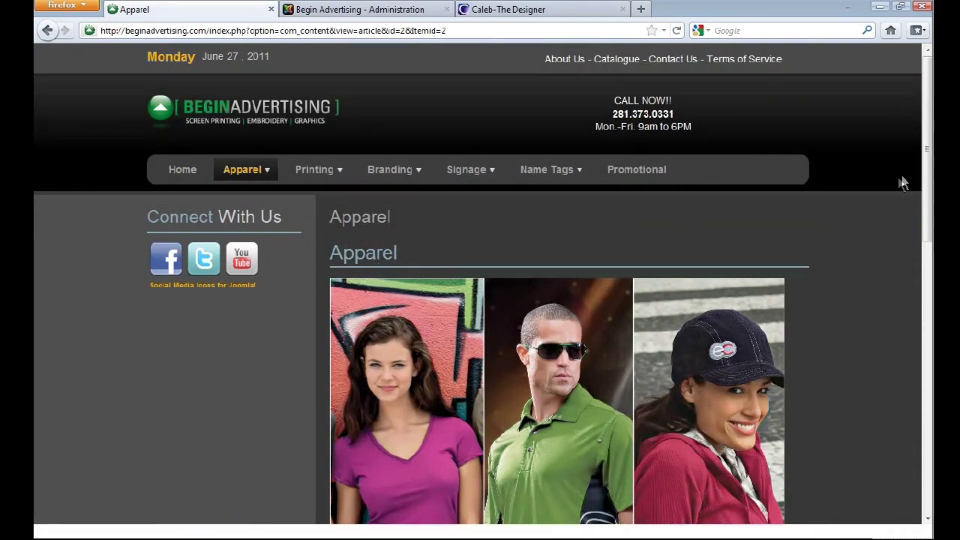
{"action": "left_click_drag", "start_coordinate": [928, 174], "coordinate": [922, 257]}
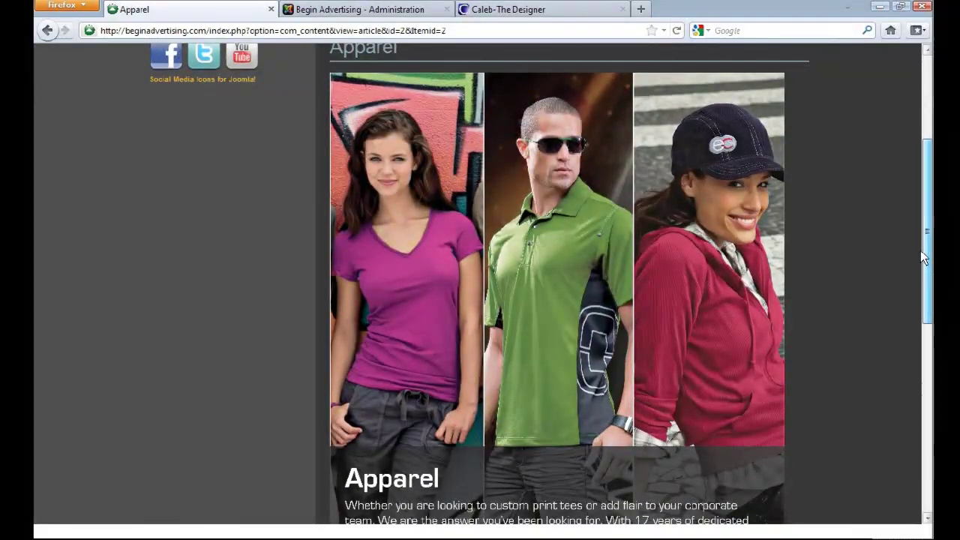
{"action": "left_click_drag", "start_coordinate": [920, 251], "coordinate": [906, 163]}
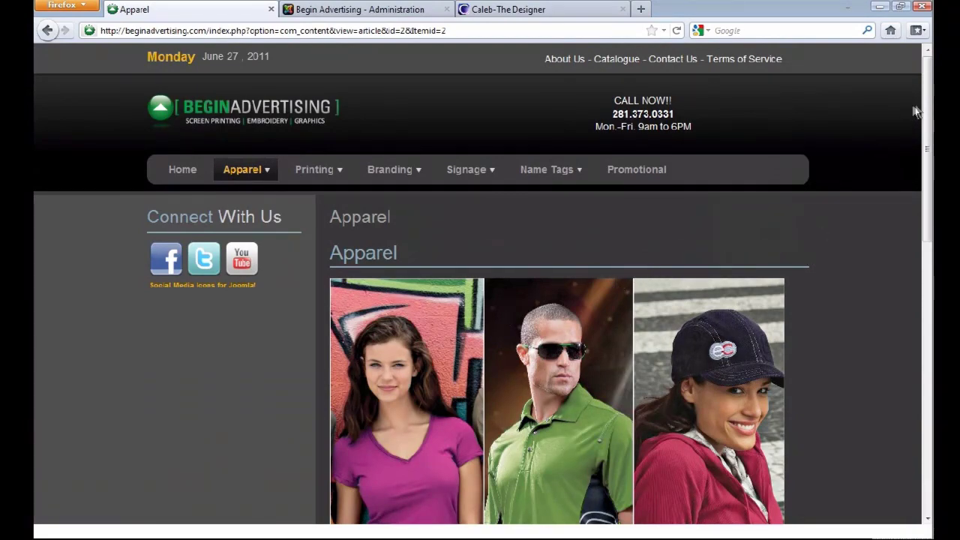
{"action": "left_click_drag", "start_coordinate": [928, 105], "coordinate": [929, 188]}
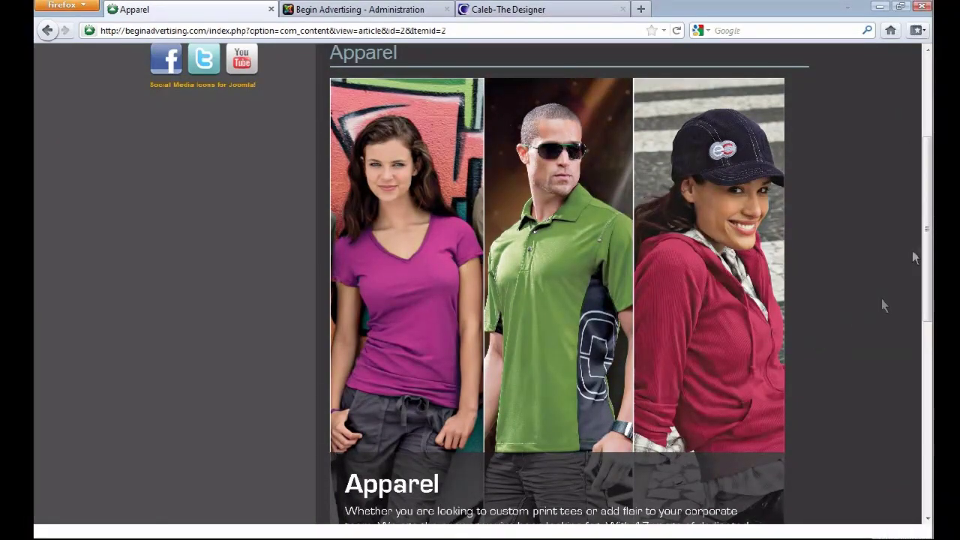
{"action": "scroll", "coordinate": [928, 255], "scroll_direction": "up", "scroll_amount": 2}
{"action": "scroll", "coordinate": [928, 255], "scroll_direction": "up", "scroll_amount": 3}
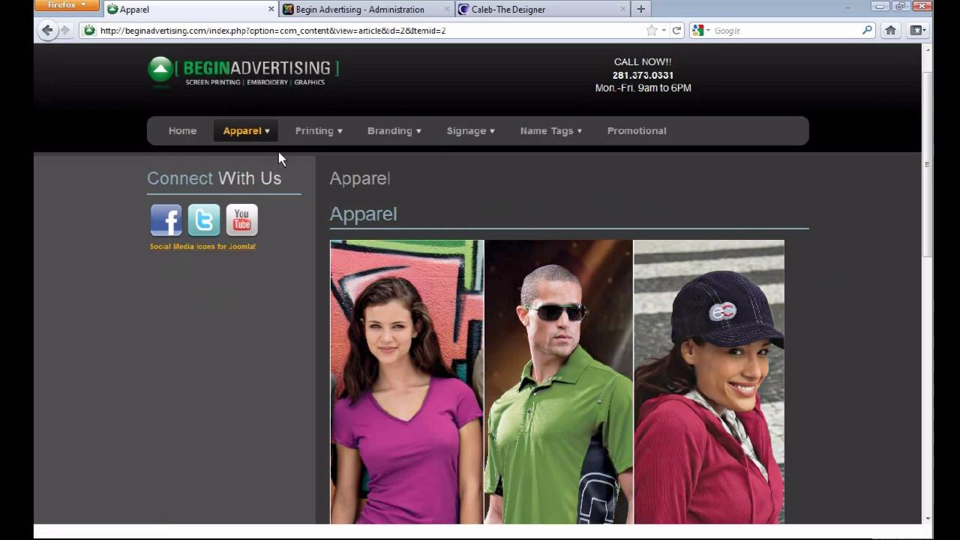
Step: Reload the Apparel page and review its article alongside the Joomla administration control panel
{"action": "mouse_move", "coordinate": [255, 135]}
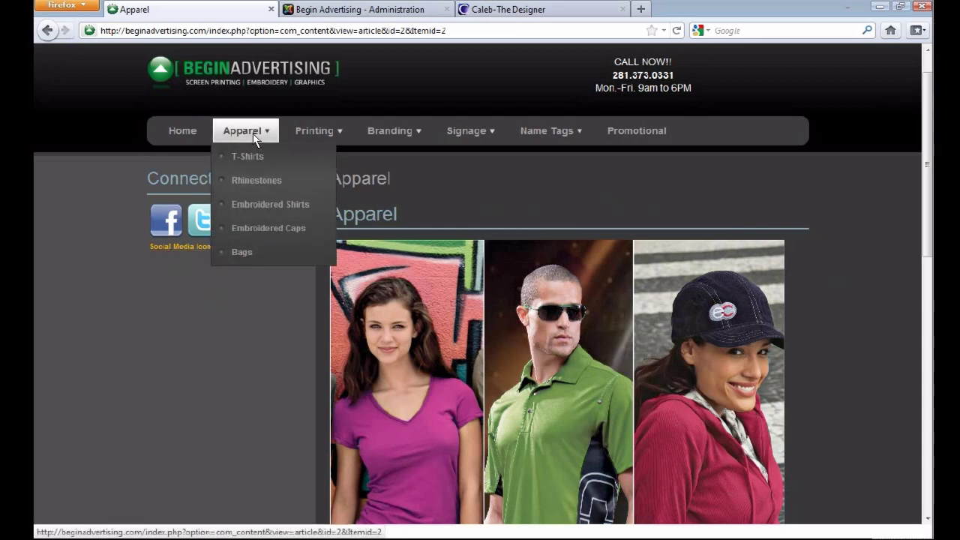
{"action": "left_click", "coordinate": [255, 135]}
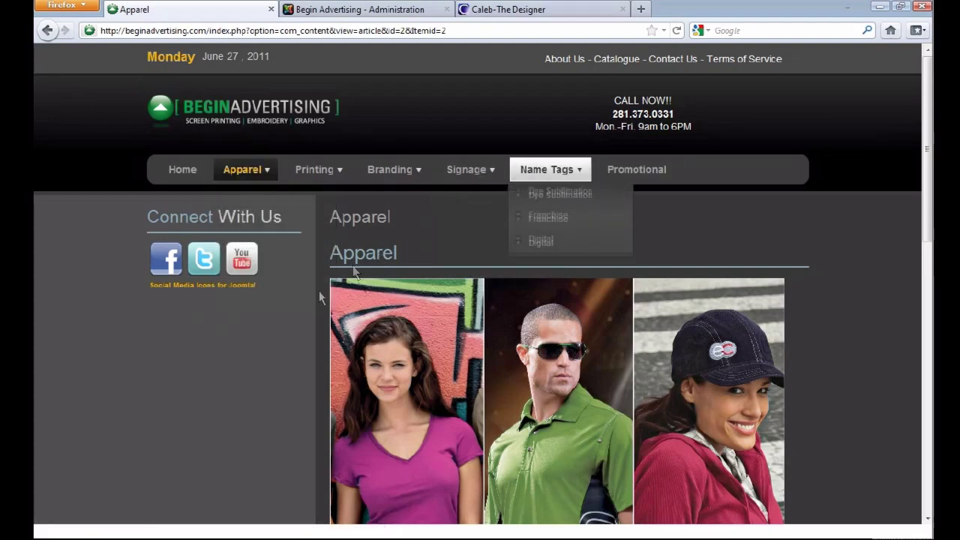
{"action": "left_click", "coordinate": [387, 9]}
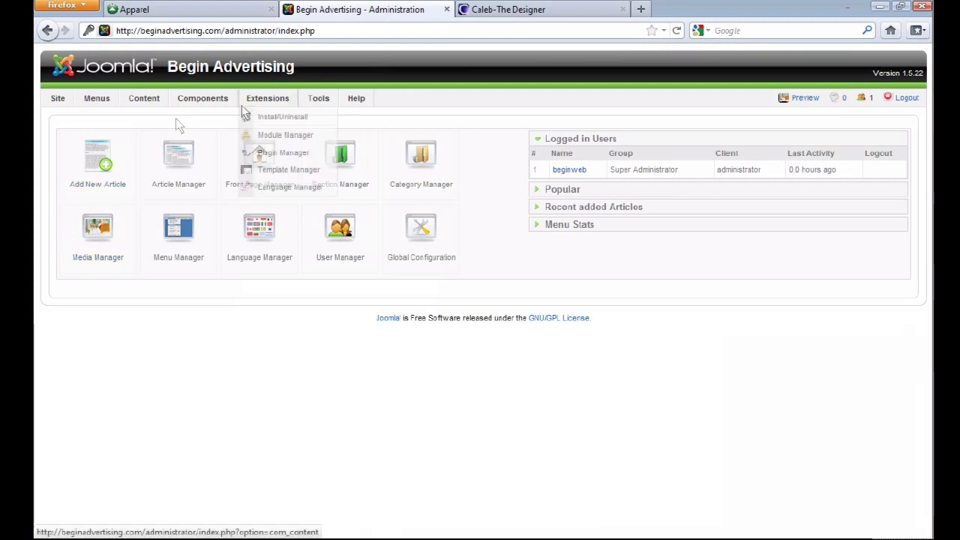
{"action": "left_click", "coordinate": [199, 9]}
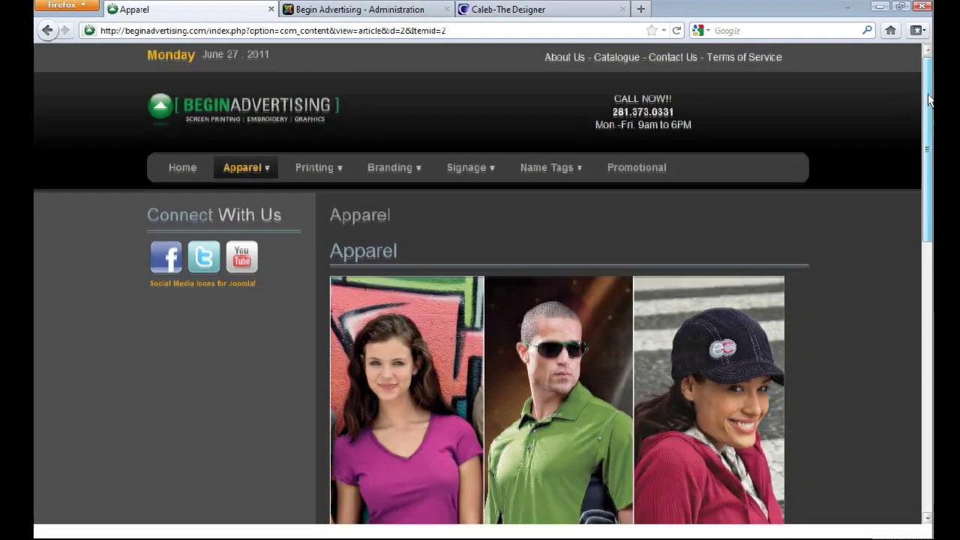
{"action": "scroll", "coordinate": [928, 121], "scroll_direction": "down", "scroll_amount": 1}
{"action": "scroll", "coordinate": [929, 121], "scroll_direction": "down", "scroll_amount": 3}
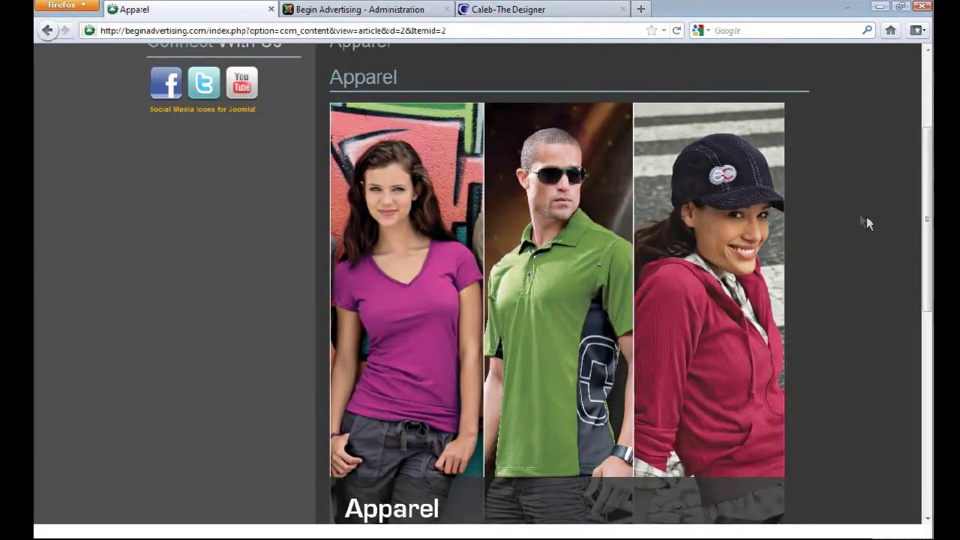
{"action": "left_click_drag", "start_coordinate": [925, 221], "coordinate": [904, 133]}
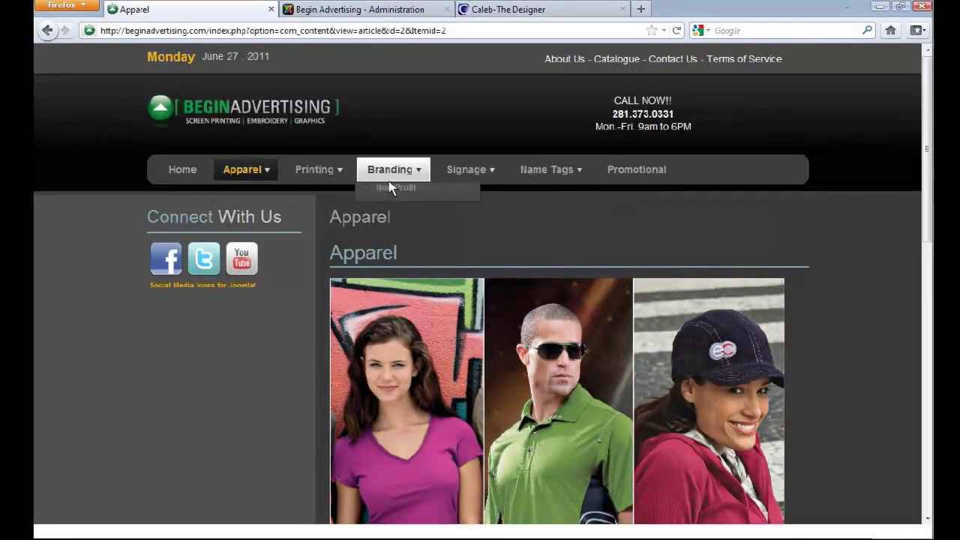
Step: Open the Printing page and examine its article image and description
{"action": "left_click", "coordinate": [324, 171]}
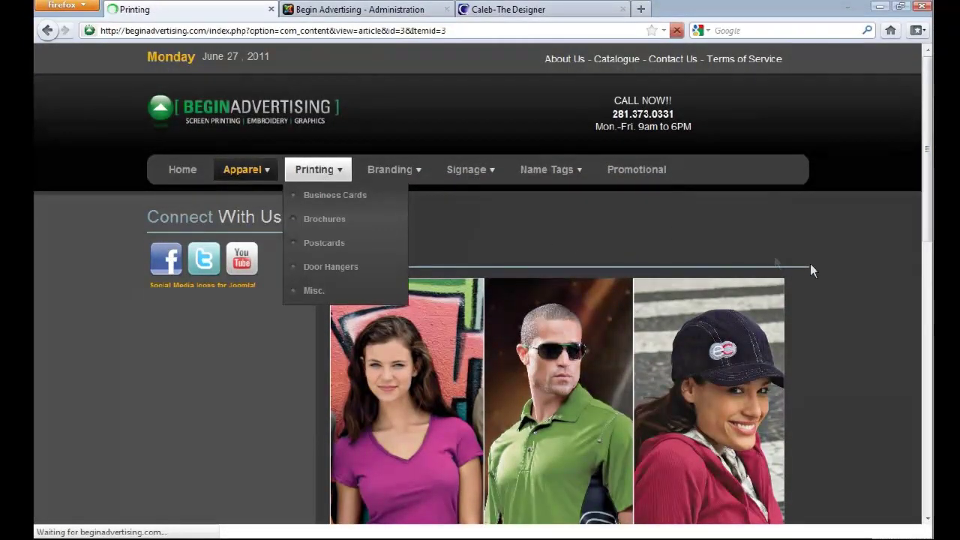
{"action": "scroll", "coordinate": [855, 208], "scroll_direction": "down", "scroll_amount": 4}
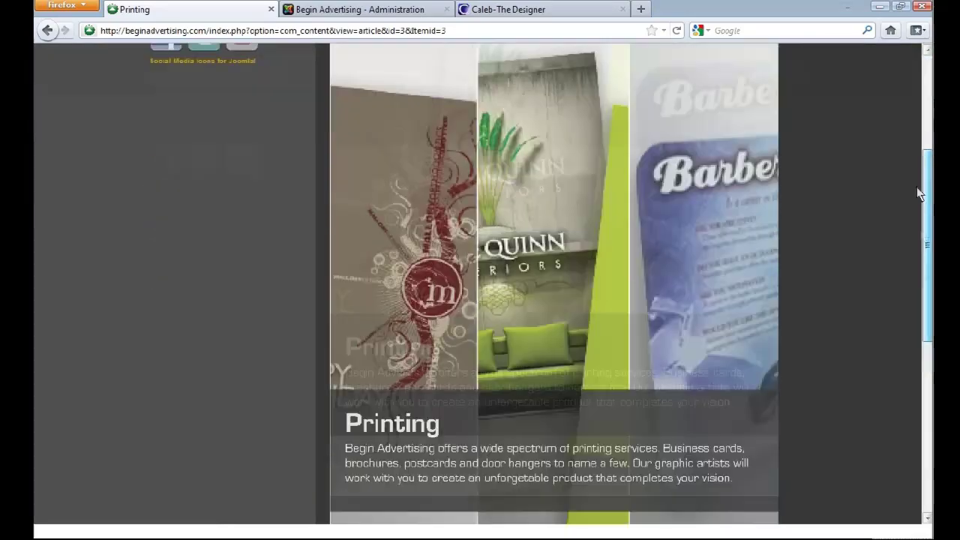
{"action": "scroll", "coordinate": [600, 173], "scroll_direction": "up", "scroll_amount": 4}
Step: View the T-Shirts gallery under Apparel and return to the main Apparel page
{"action": "mouse_move", "coordinate": [255, 169]}
{"action": "left_click", "coordinate": [247, 195]}
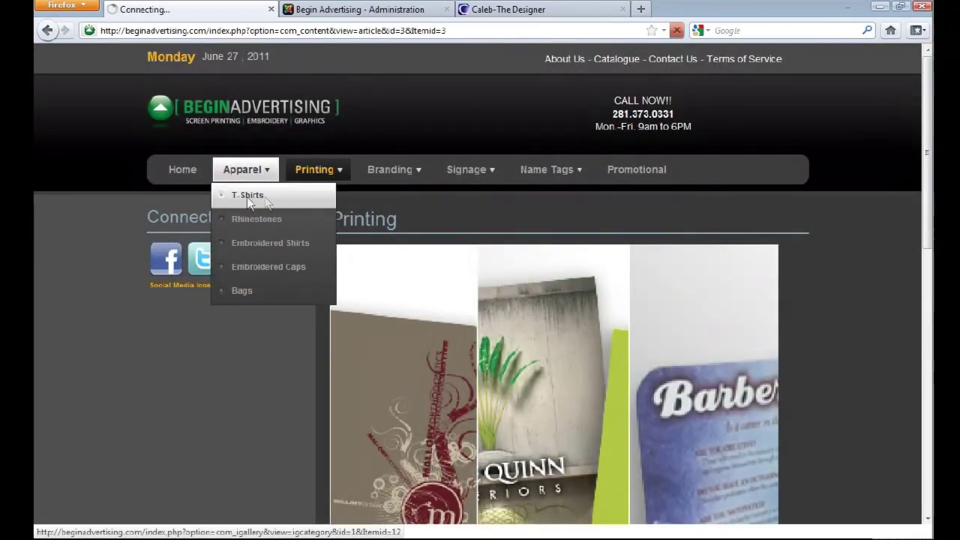
{"action": "mouse_move", "coordinate": [930, 98]}
{"action": "left_mouse_down"}
{"action": "mouse_move", "coordinate": [922, 268]}
{"action": "mouse_move", "coordinate": [913, 90]}
{"action": "left_mouse_up"}
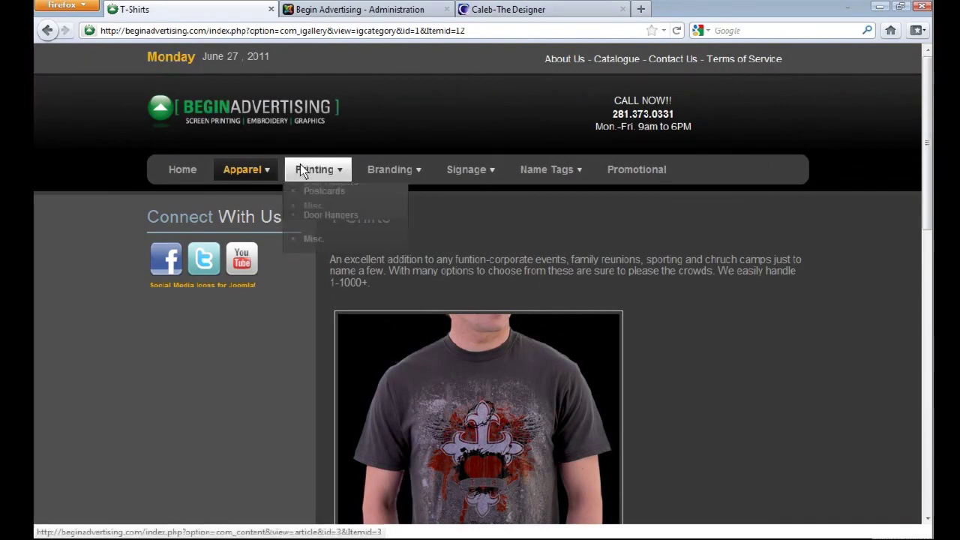
{"action": "left_click", "coordinate": [235, 170]}
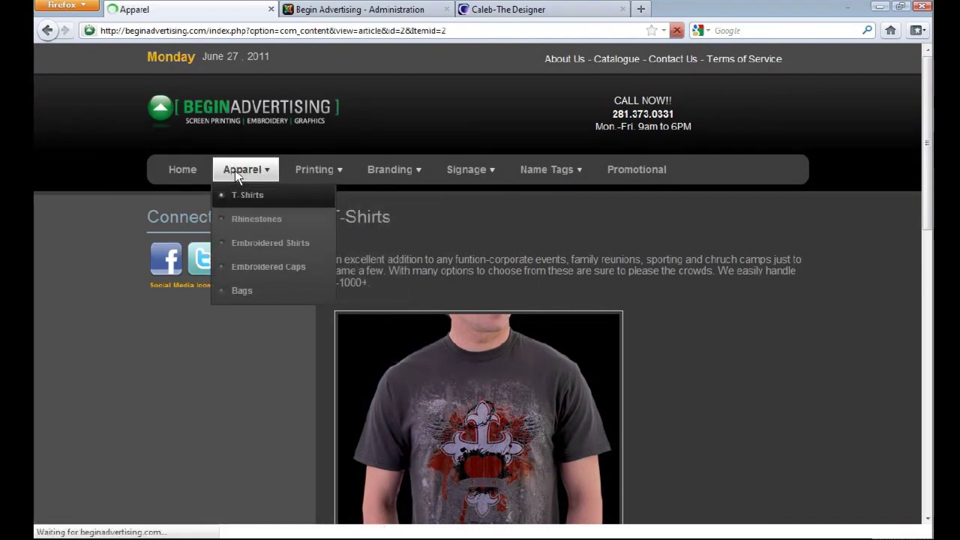
{"action": "mouse_move", "coordinate": [349, 171]}
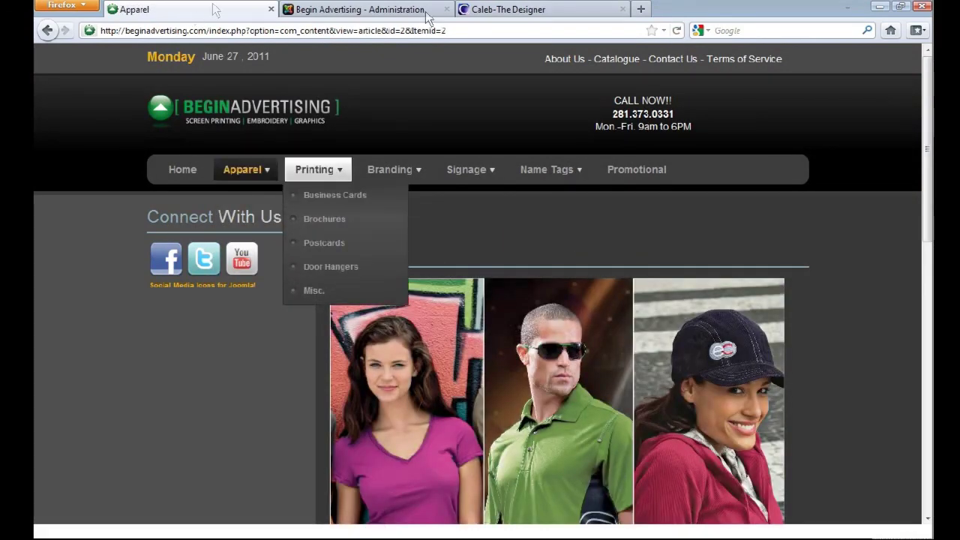
Step: Switch to the Caleb-The Designer site and look through the posts in its News section
{"action": "left_click", "coordinate": [526, 11]}
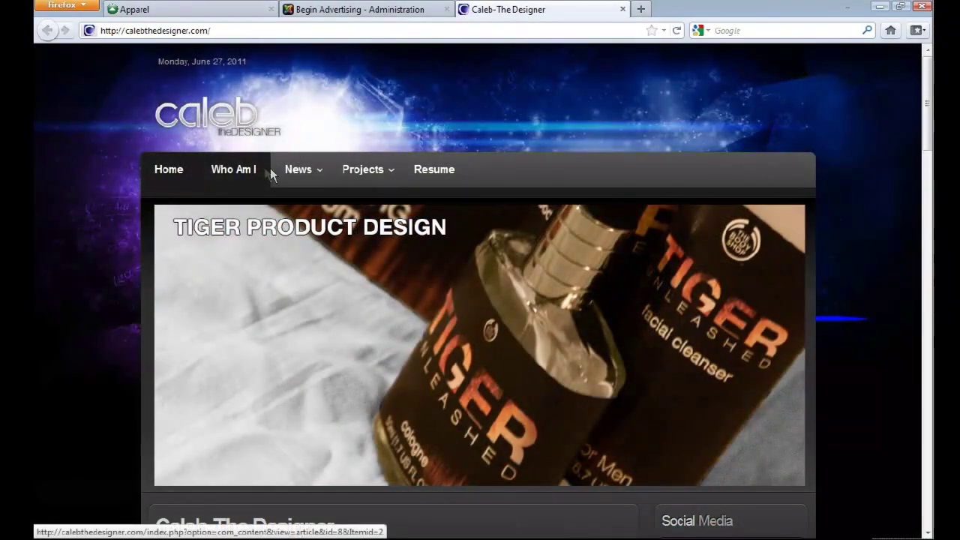
{"action": "left_click", "coordinate": [304, 178]}
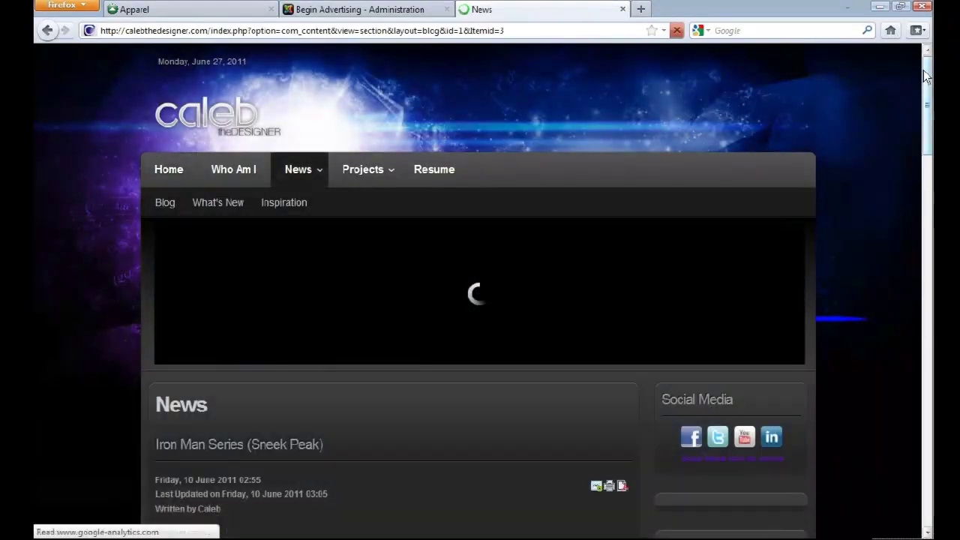
{"action": "left_click_drag", "start_coordinate": [928, 72], "coordinate": [929, 197]}
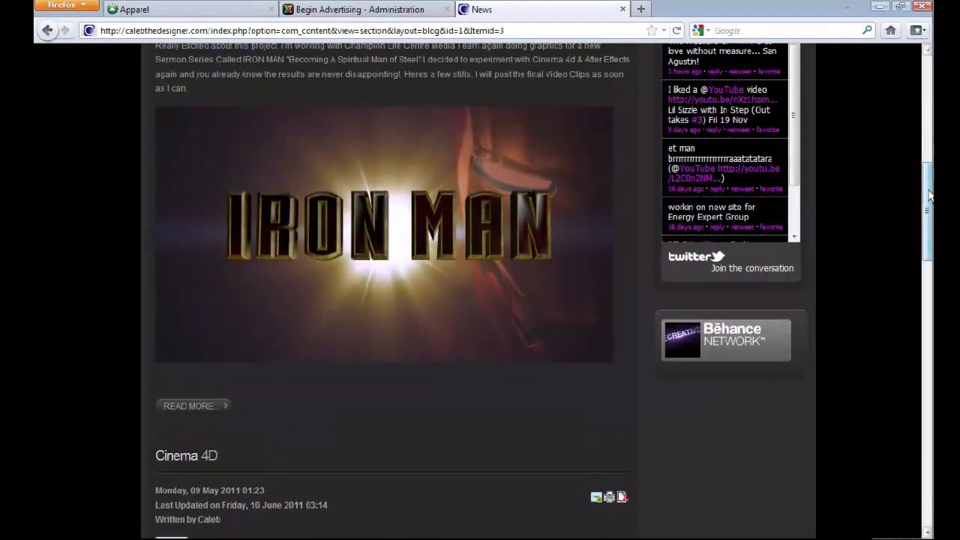
Step: Open the full Iron Man Series (Sneek Peak) article and examine its date, author and content
{"action": "left_click", "coordinate": [184, 406]}
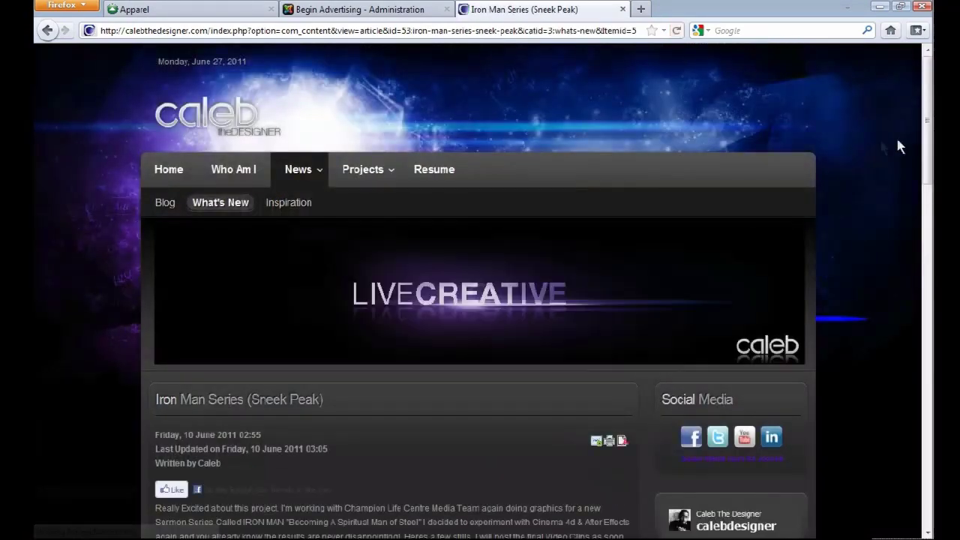
{"action": "left_click_drag", "start_coordinate": [927, 132], "coordinate": [610, 230]}
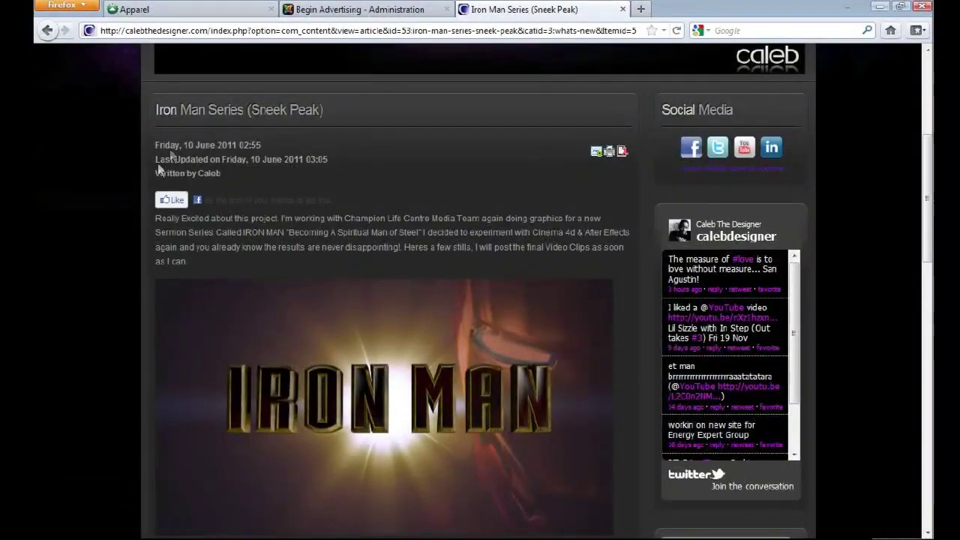
{"action": "left_click_drag", "start_coordinate": [928, 215], "coordinate": [930, 137]}
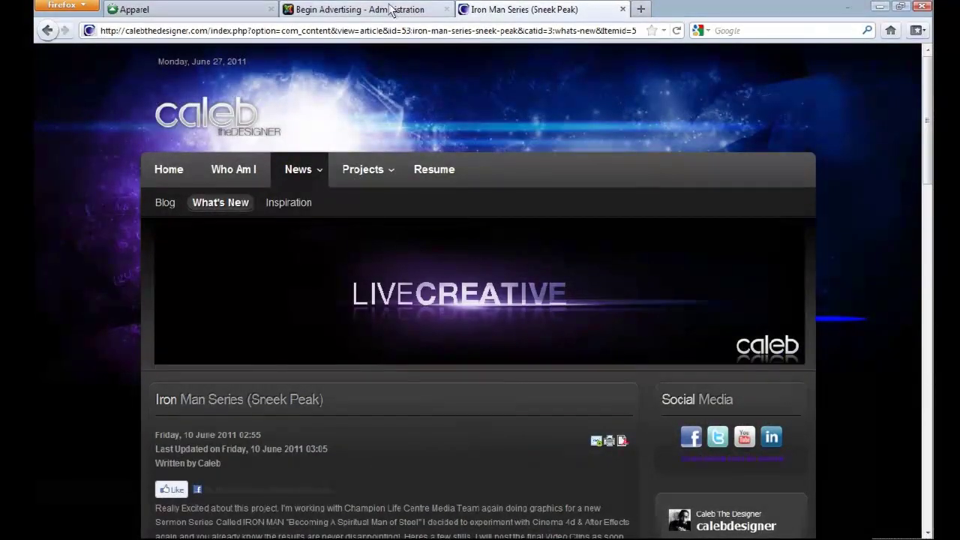
Step: Switch to the Joomla administration and create and save a published content section titled New Section
{"action": "left_click", "coordinate": [396, 9]}
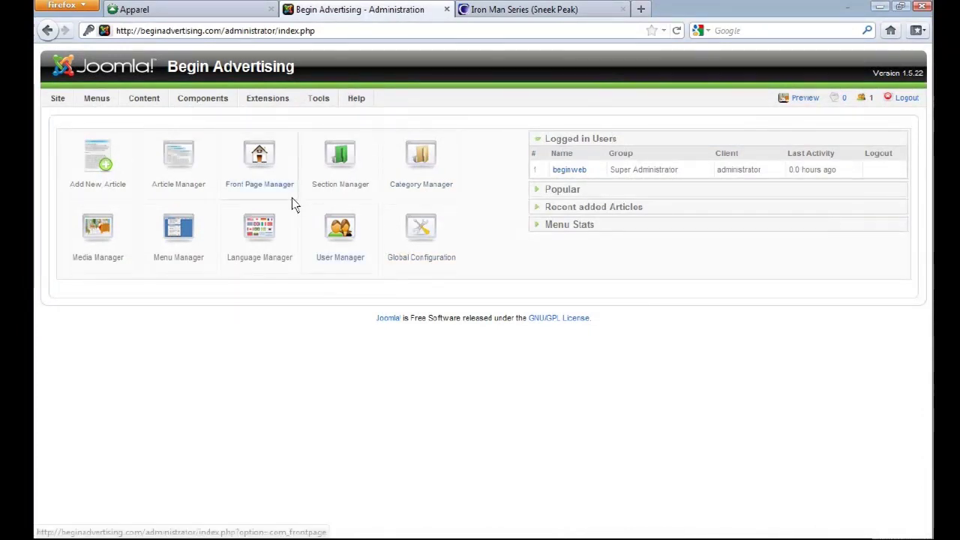
{"action": "mouse_move", "coordinate": [165, 105]}
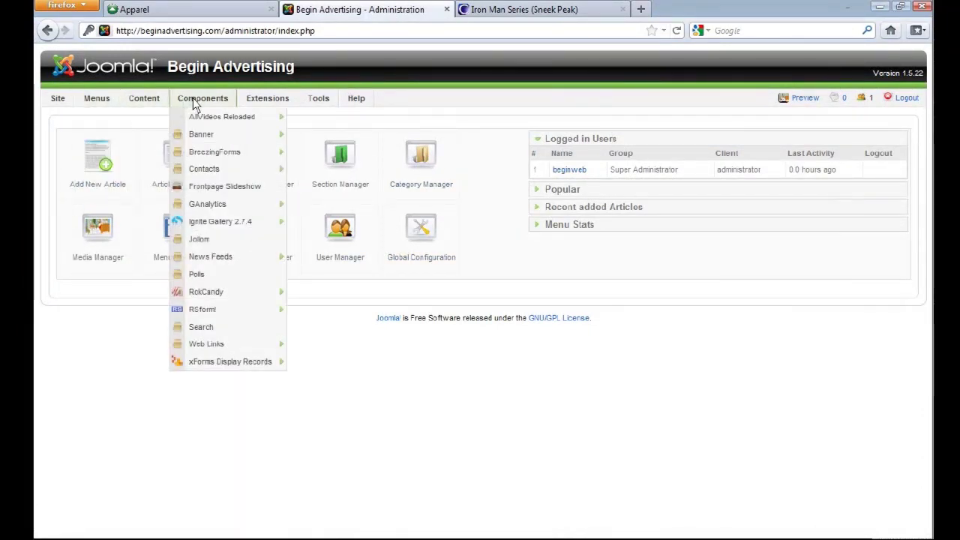
{"action": "mouse_move", "coordinate": [242, 97]}
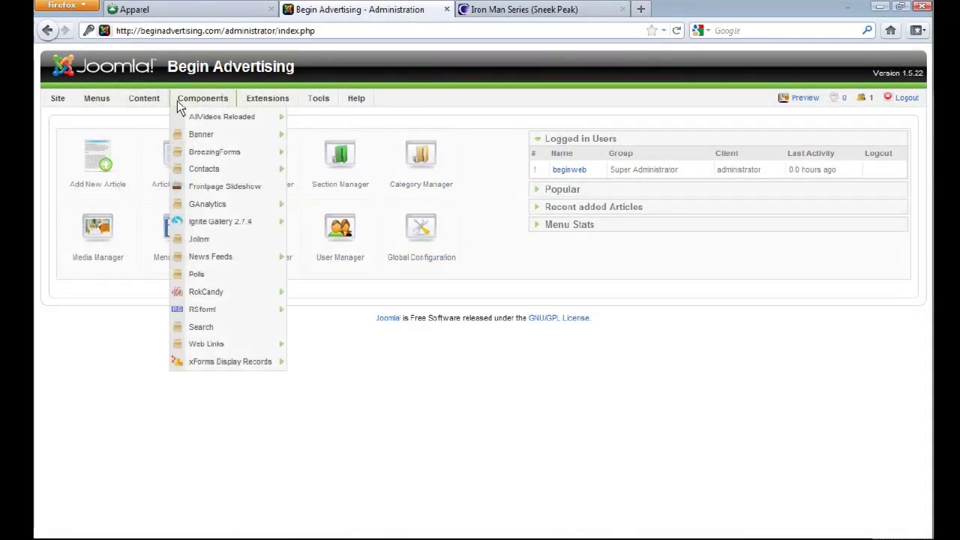
{"action": "mouse_move", "coordinate": [197, 104]}
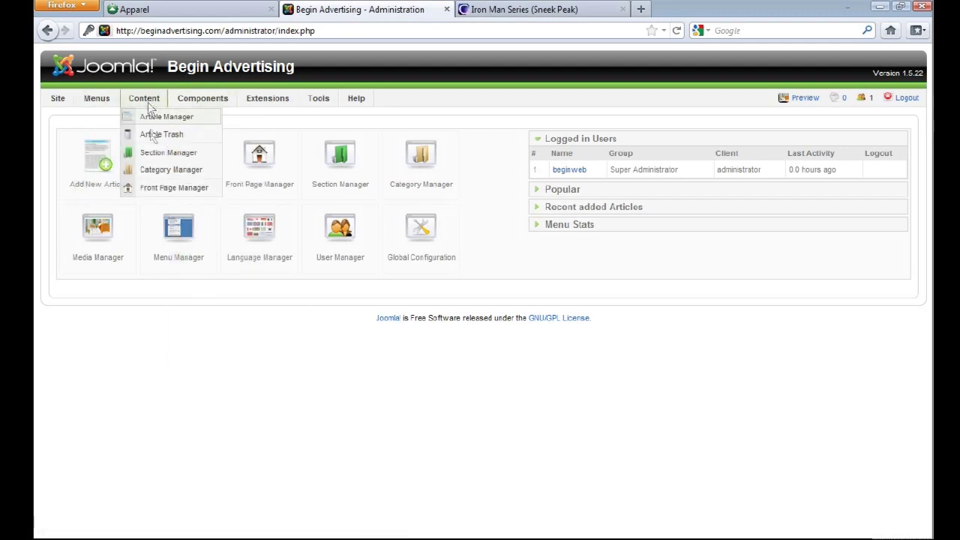
{"action": "left_click", "coordinate": [151, 152]}
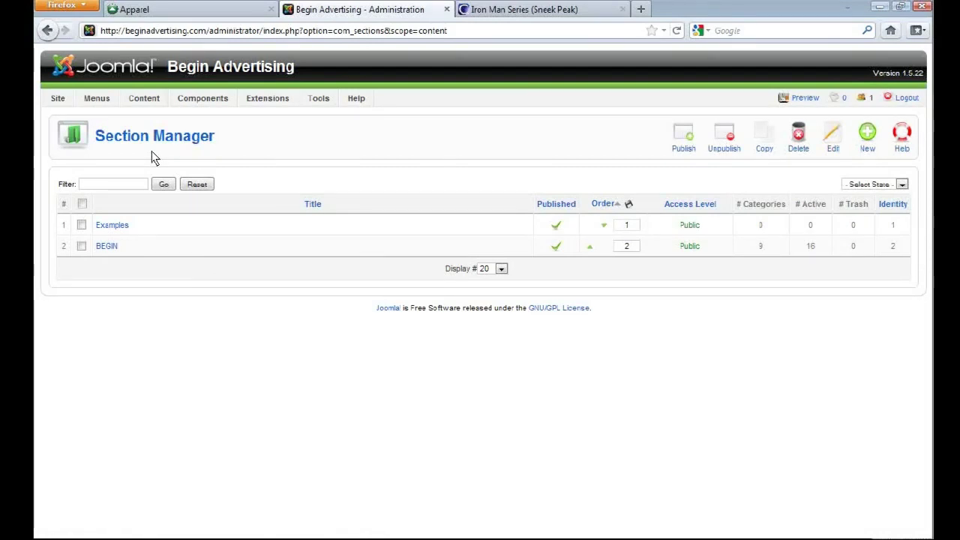
{"action": "left_click", "coordinate": [867, 137]}
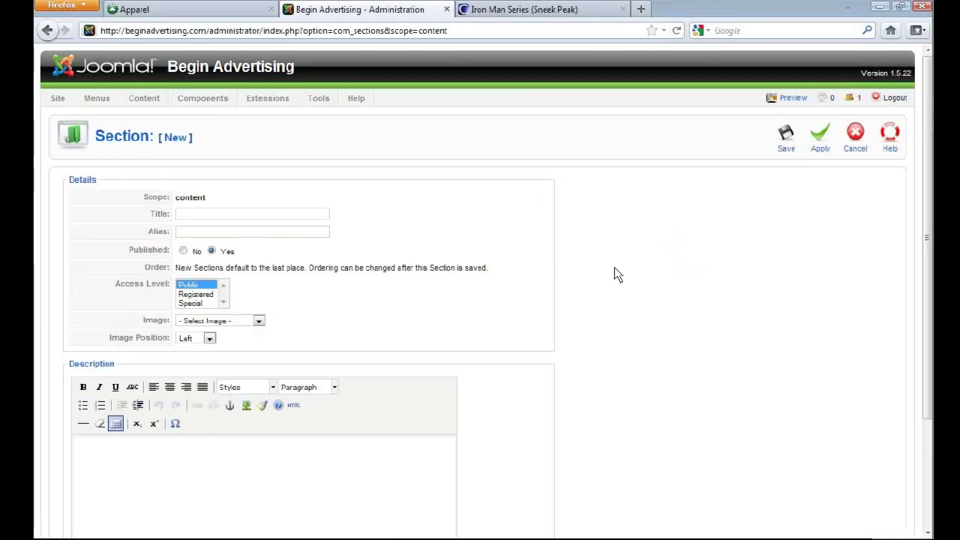
{"action": "left_click", "coordinate": [313, 219]}
{"action": "type", "text": "New Section"}
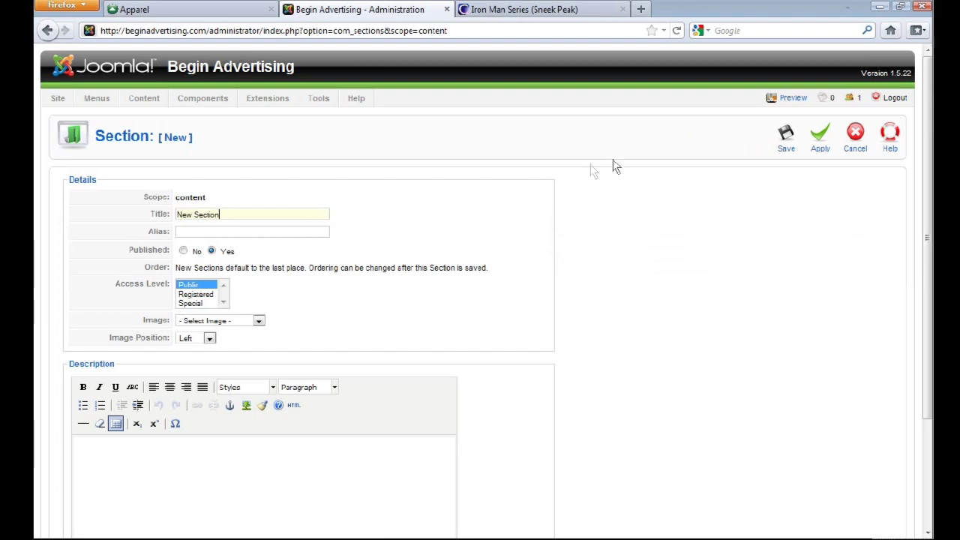
{"action": "left_click", "coordinate": [785, 147]}
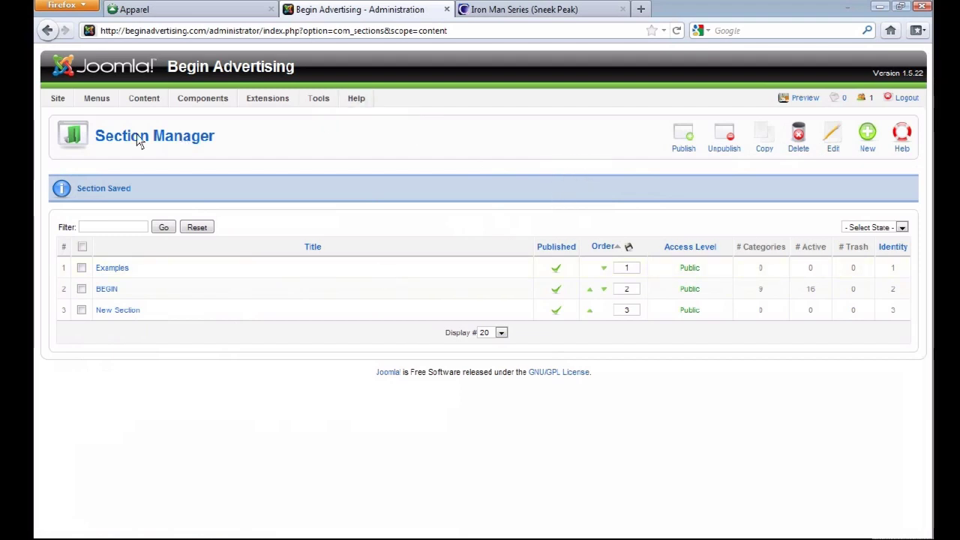
Step: Create and save a content category titled New Cat, assigned to the section New Section
{"action": "mouse_move", "coordinate": [142, 103]}
{"action": "left_click", "coordinate": [161, 170]}
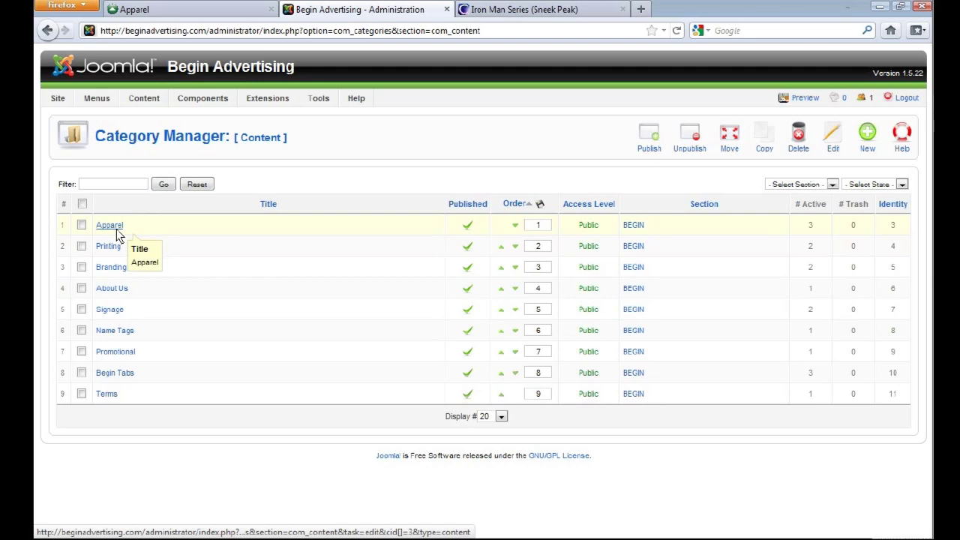
{"action": "left_click", "coordinate": [867, 145]}
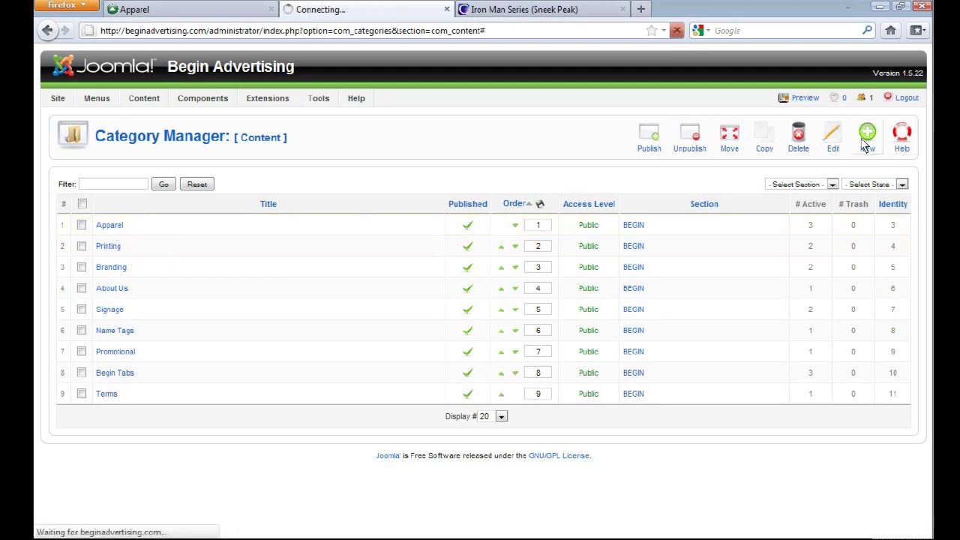
{"action": "left_click", "coordinate": [211, 200]}
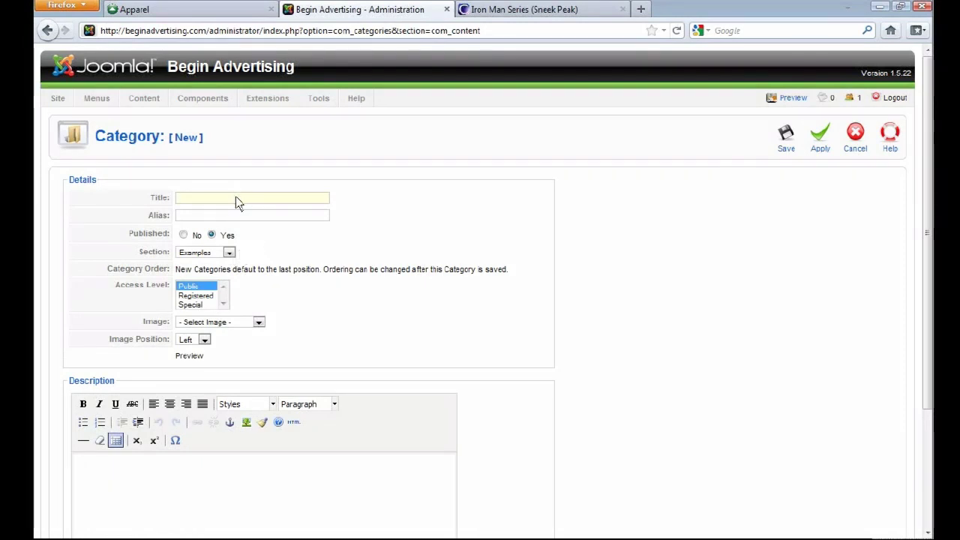
{"action": "type", "text": "New Cat"}
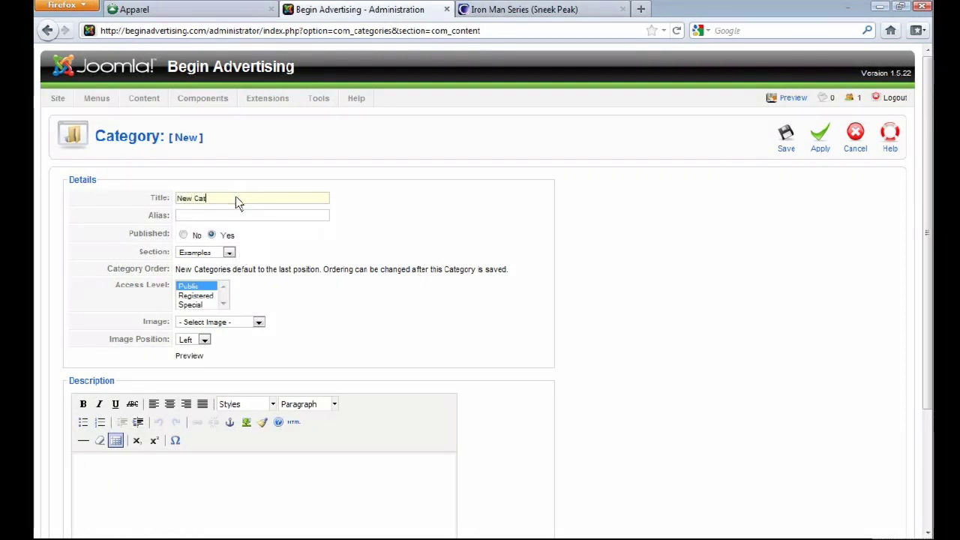
{"action": "left_click", "coordinate": [229, 254]}
{"action": "left_click_drag", "start_coordinate": [141, 255], "coordinate": [201, 257]}
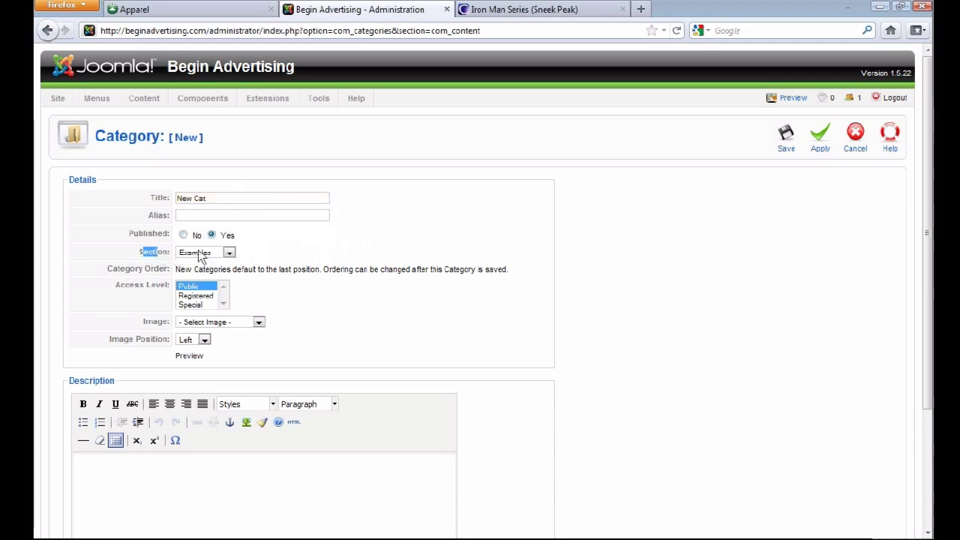
{"action": "left_click", "coordinate": [229, 254]}
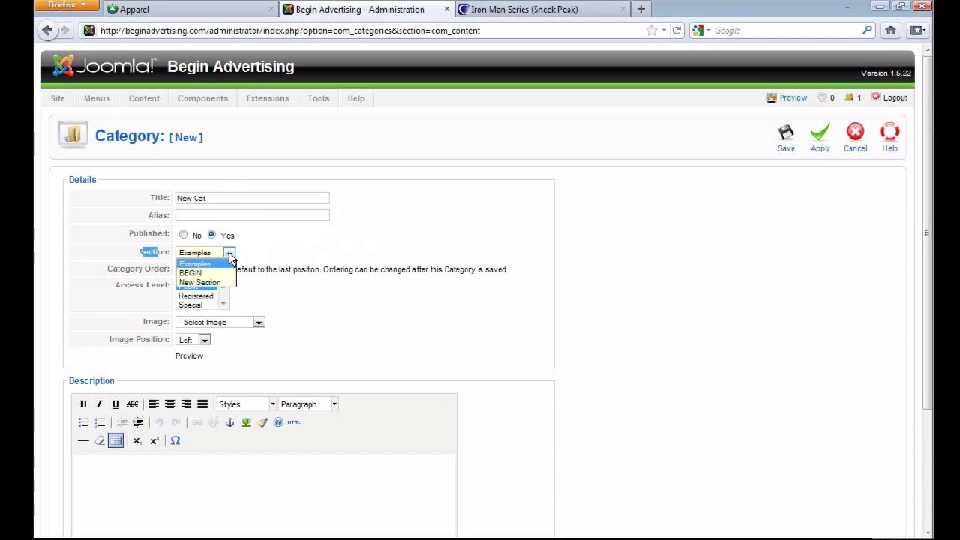
{"action": "left_click", "coordinate": [203, 282]}
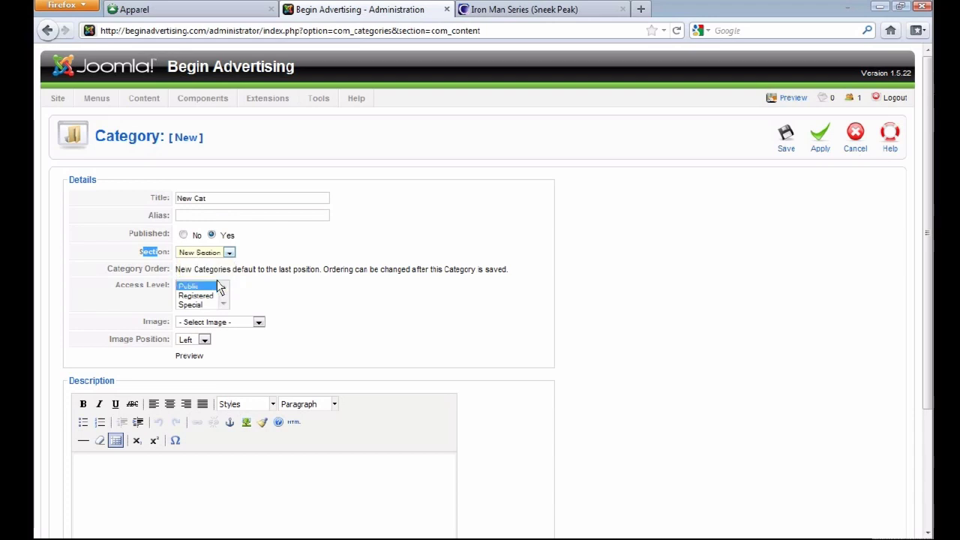
{"action": "left_click", "coordinate": [784, 143]}
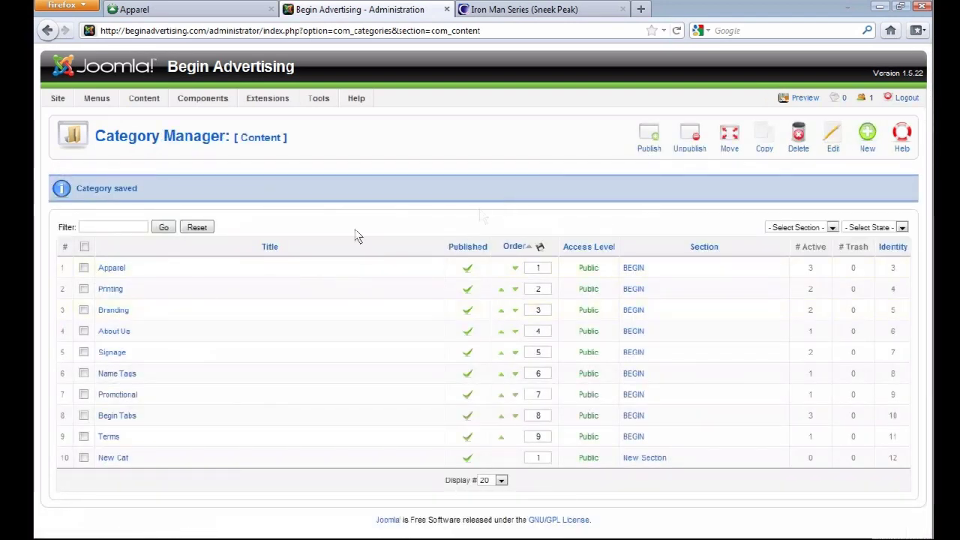
Step: Open the Article Manager and look through the list of articles
{"action": "mouse_move", "coordinate": [145, 106]}
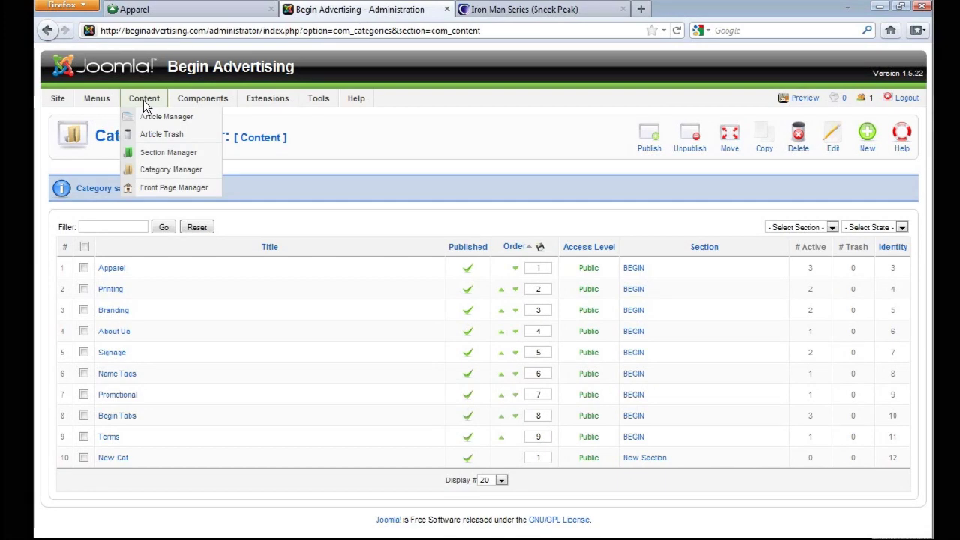
{"action": "left_click", "coordinate": [147, 116]}
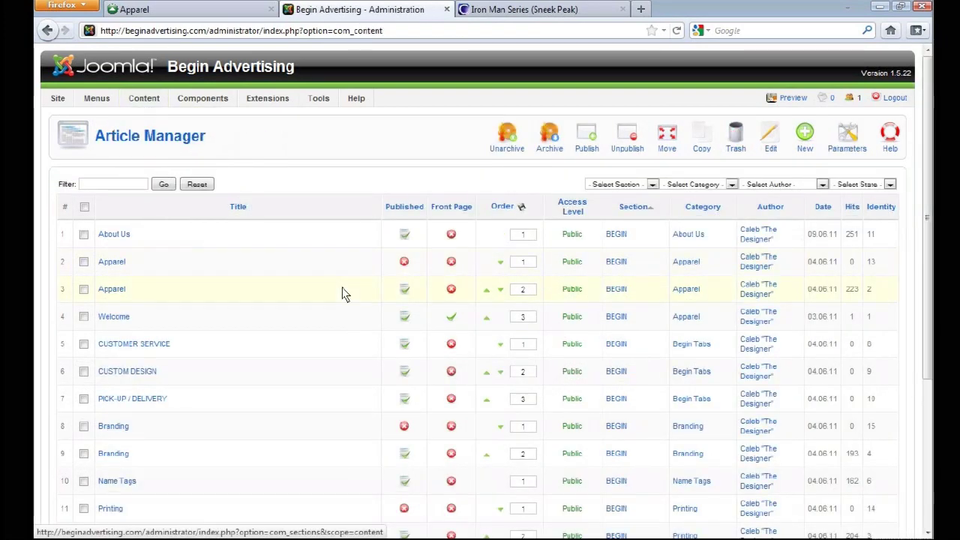
{"action": "scroll", "coordinate": [342, 293], "scroll_direction": "down", "scroll_amount": 5}
{"action": "scroll", "coordinate": [287, 354], "scroll_direction": "up", "scroll_amount": 5}
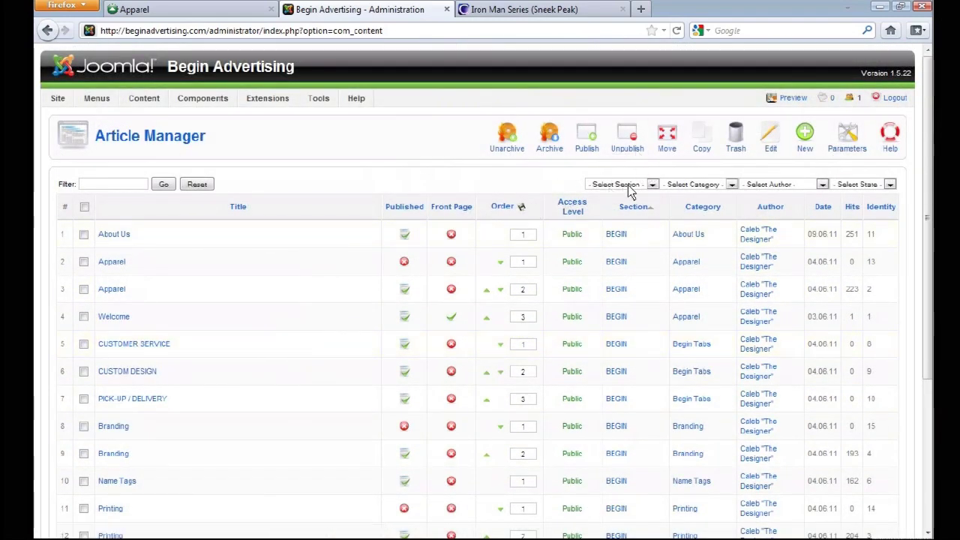
Step: Filter the article list by New Section and clear the section filter again
{"action": "left_click", "coordinate": [732, 188]}
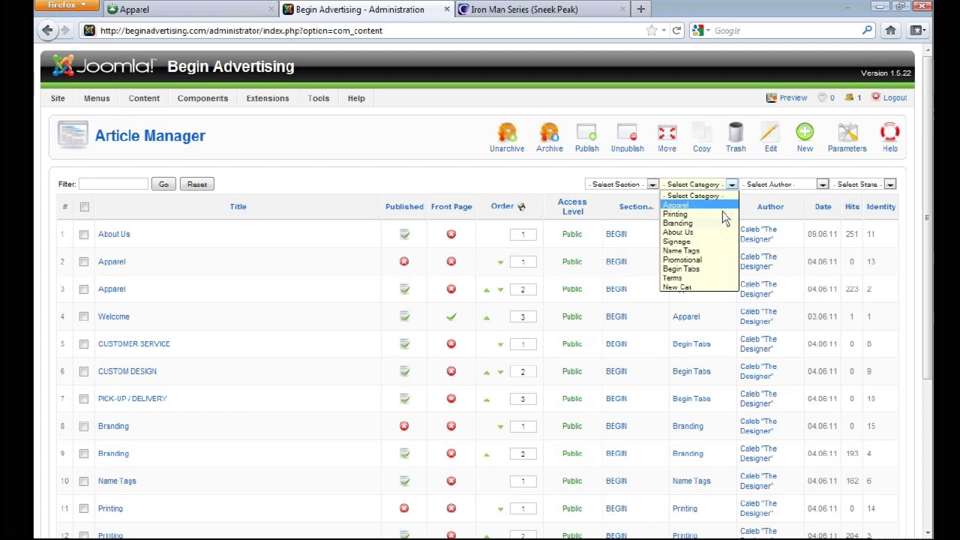
{"action": "left_click", "coordinate": [650, 188]}
{"action": "left_click", "coordinate": [651, 186]}
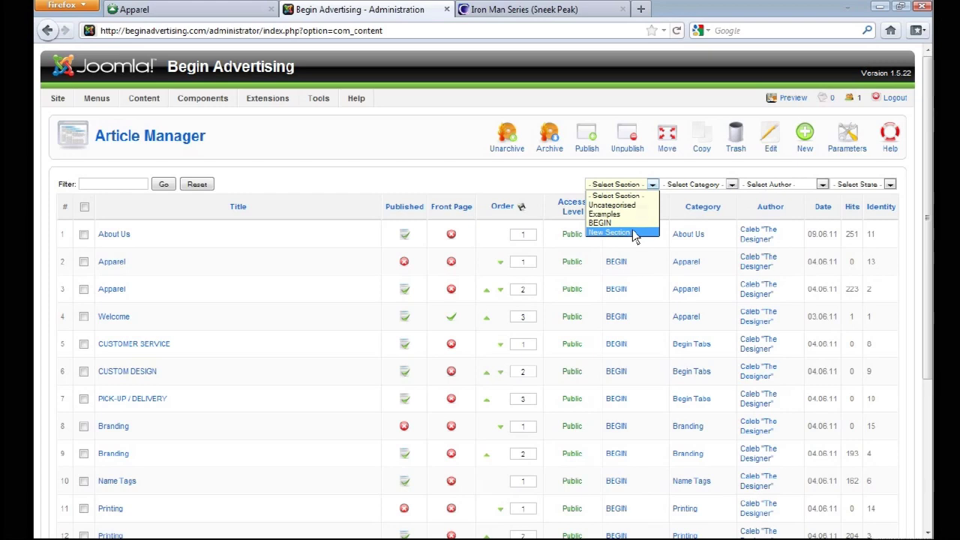
{"action": "left_click", "coordinate": [632, 232]}
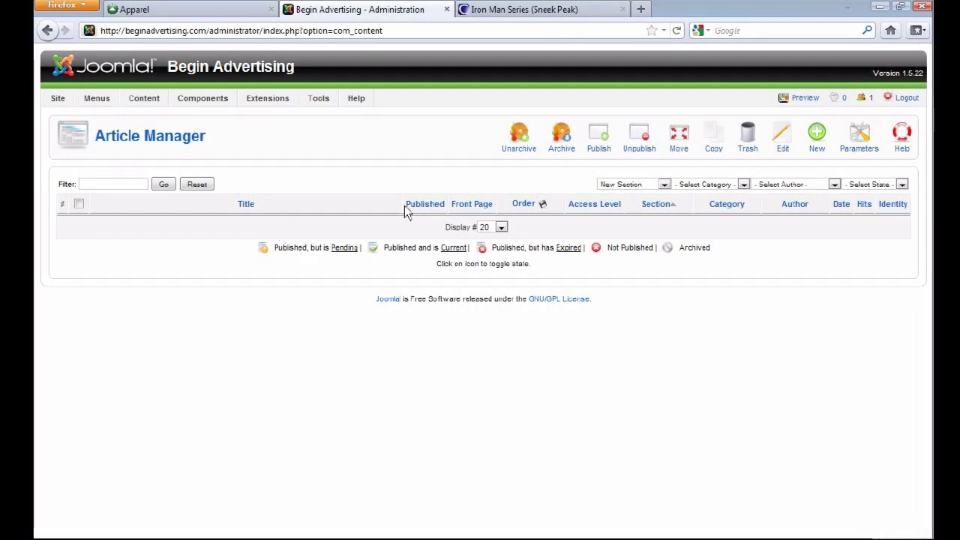
{"action": "left_click", "coordinate": [665, 185]}
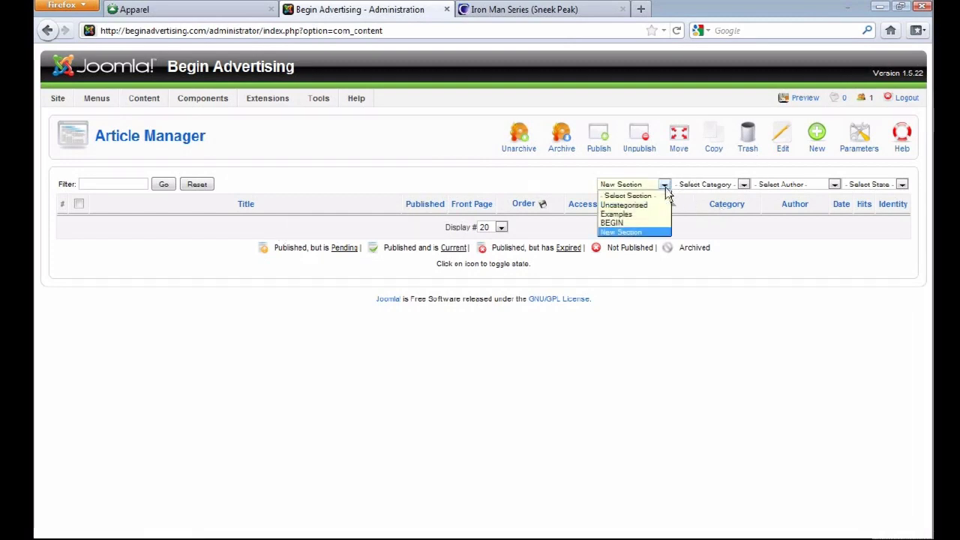
{"action": "left_click", "coordinate": [649, 196]}
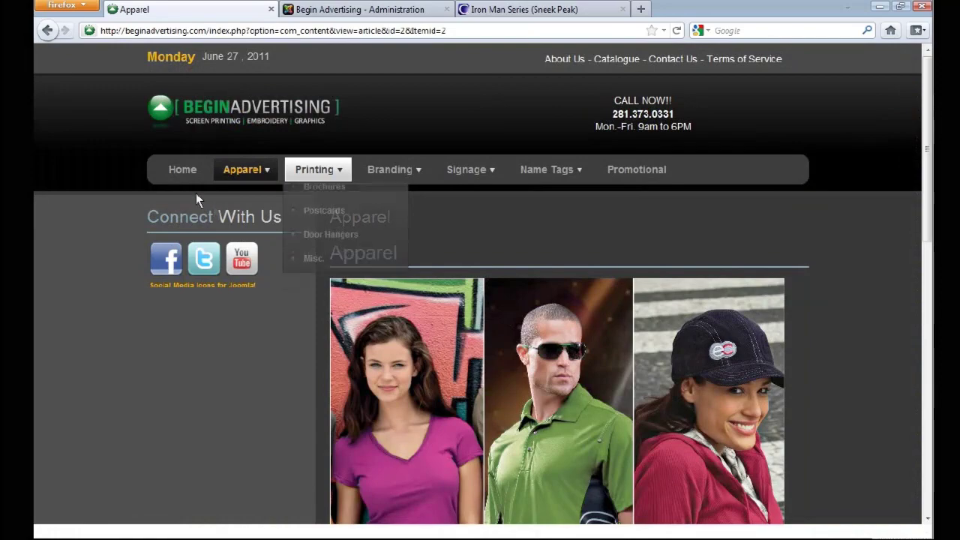
Step: Switch to the live Begin Advertising site and examine the article on its home page
{"action": "left_click", "coordinate": [174, 180]}
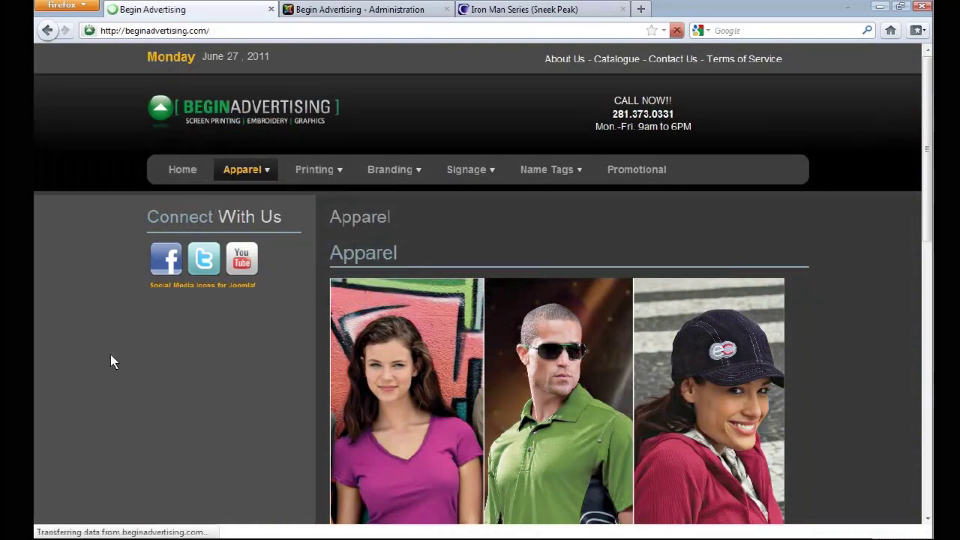
{"action": "scroll", "coordinate": [111, 361], "scroll_direction": "down", "scroll_amount": 6}
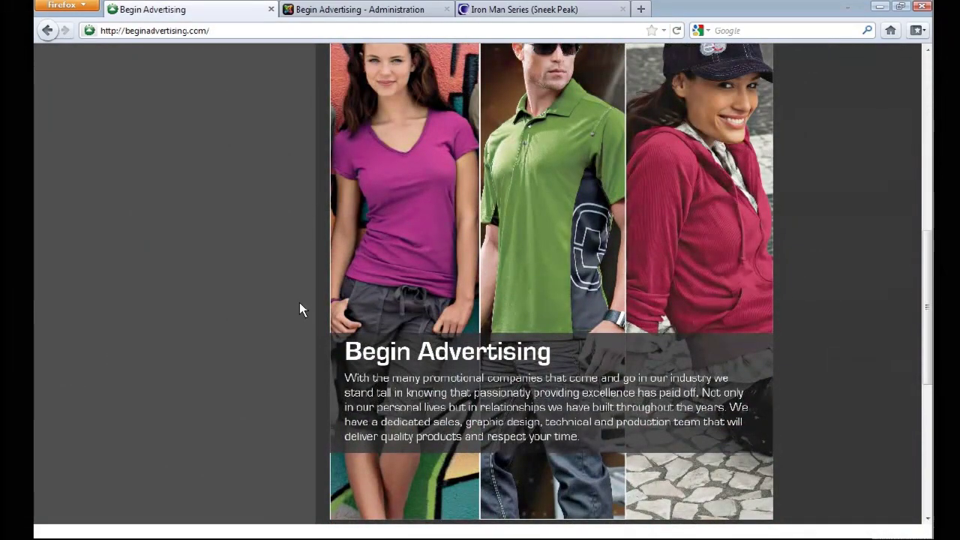
{"action": "scroll", "coordinate": [354, 285], "scroll_direction": "up", "scroll_amount": 2}
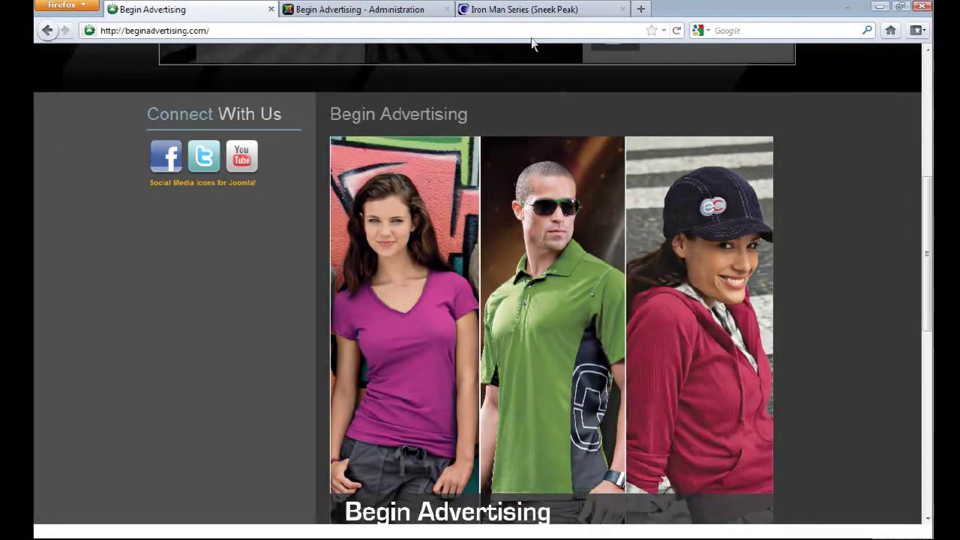
Step: Return to the Article Manager, unpublish the About Us article and publish it again
{"action": "left_click", "coordinate": [417, 14]}
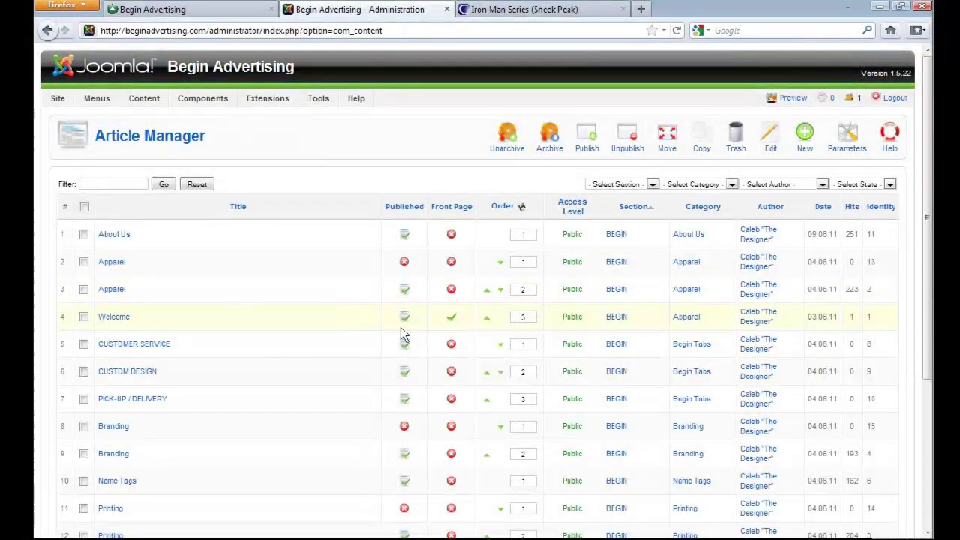
{"action": "left_click", "coordinate": [411, 237]}
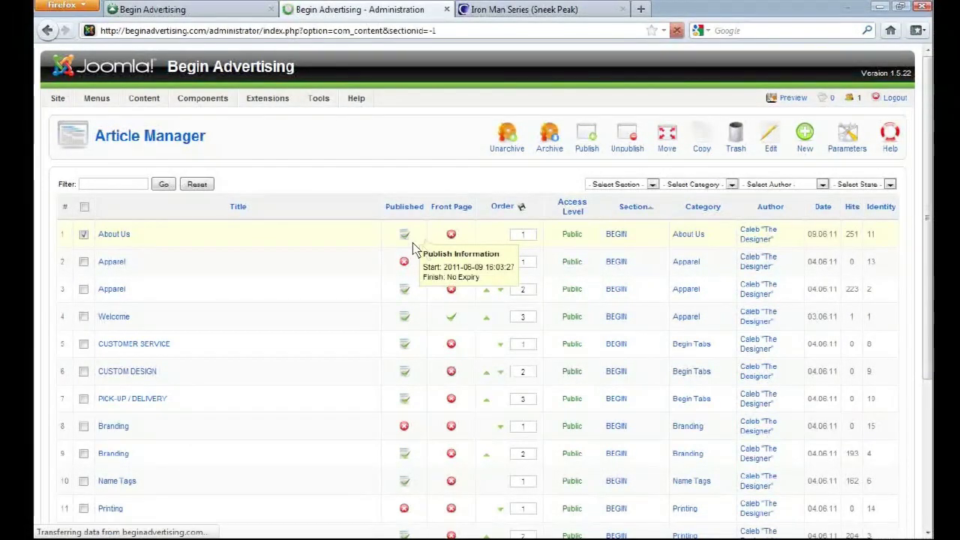
{"action": "left_click", "coordinate": [404, 277]}
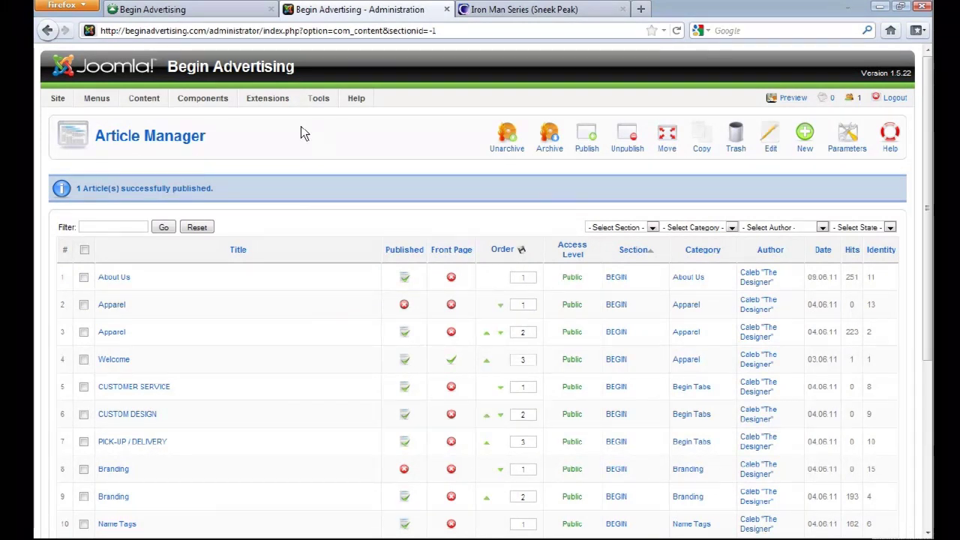
Step: Start a new article titled Example Title, assigned to the section New Section and the category New Cat
{"action": "left_click", "coordinate": [812, 140]}
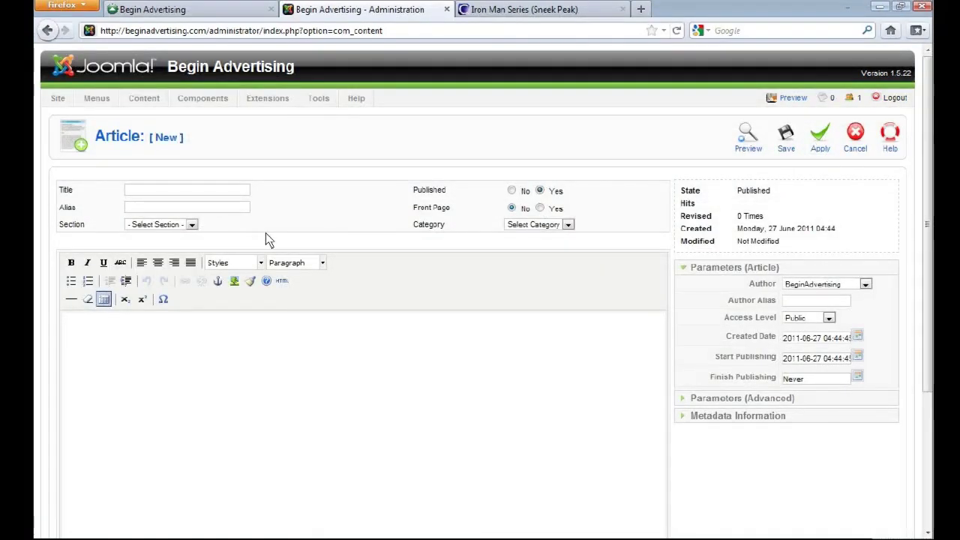
{"action": "left_click", "coordinate": [213, 193]}
{"action": "type", "text": "Example Title"}
{"action": "left_click", "coordinate": [192, 224]}
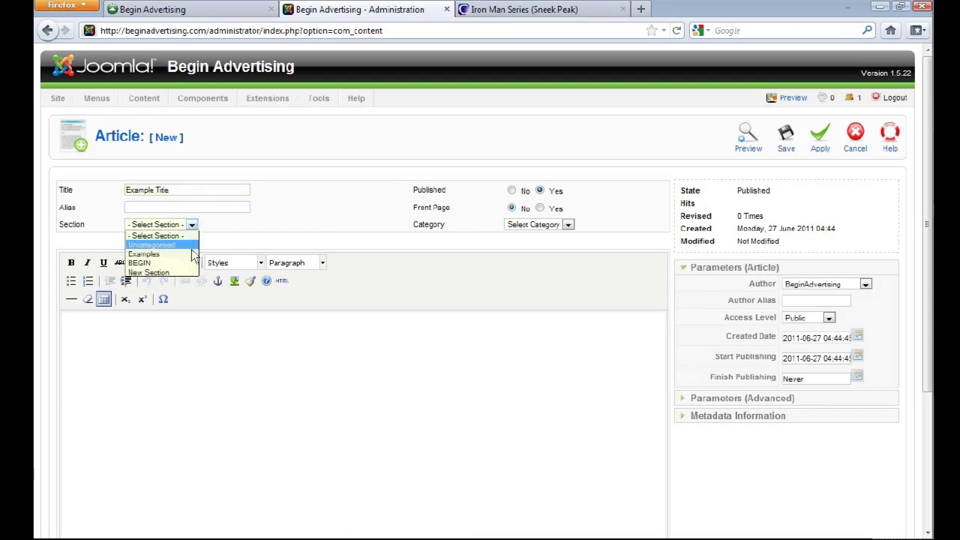
{"action": "left_click", "coordinate": [188, 272]}
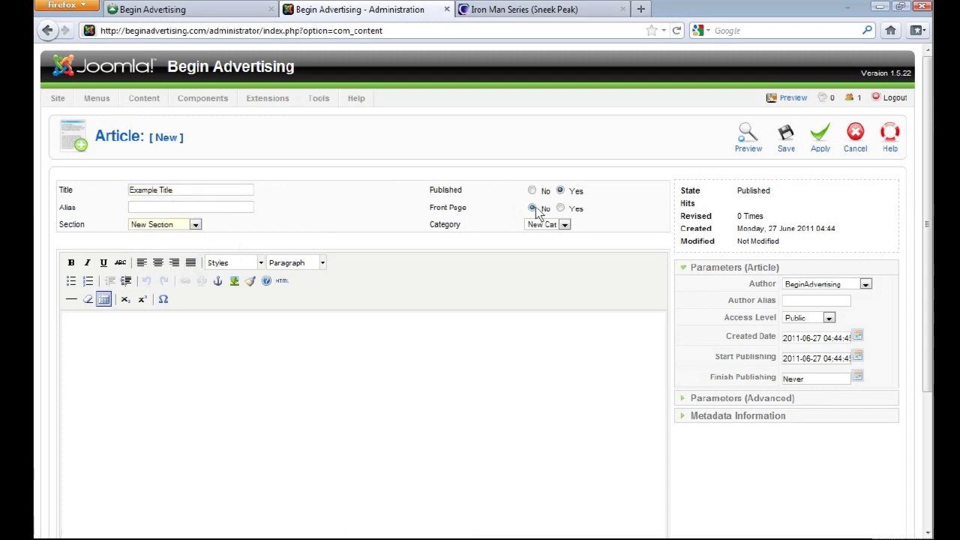
{"action": "left_click", "coordinate": [566, 225]}
{"action": "left_click", "coordinate": [588, 234]}
Step: Copy the introductory paragraph from the Iron Man Series (Sneek Peak) page into the new article's body and add a line below it
{"action": "left_click", "coordinate": [310, 356]}
{"action": "scroll", "coordinate": [310, 356], "scroll_direction": "down", "scroll_amount": 5}
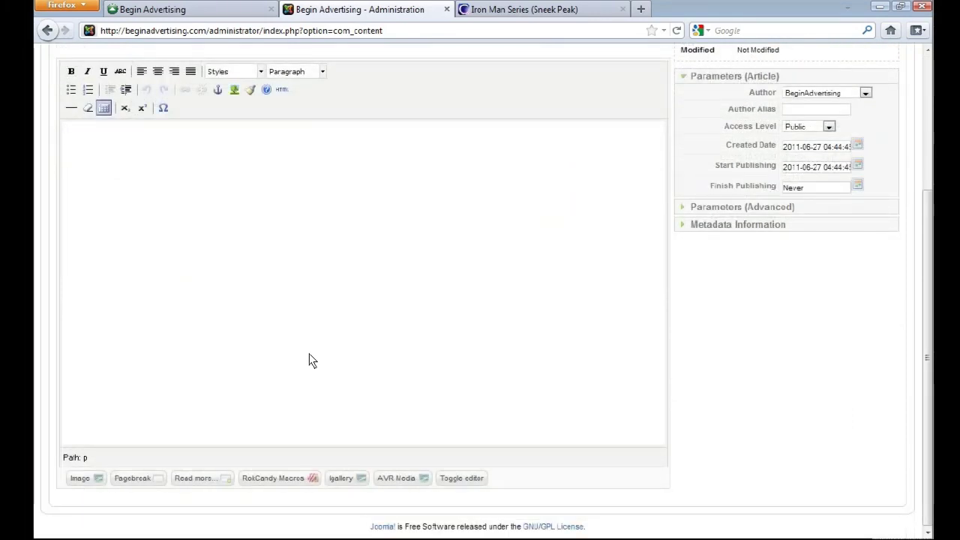
{"action": "scroll", "coordinate": [310, 356], "scroll_direction": "up", "scroll_amount": 4}
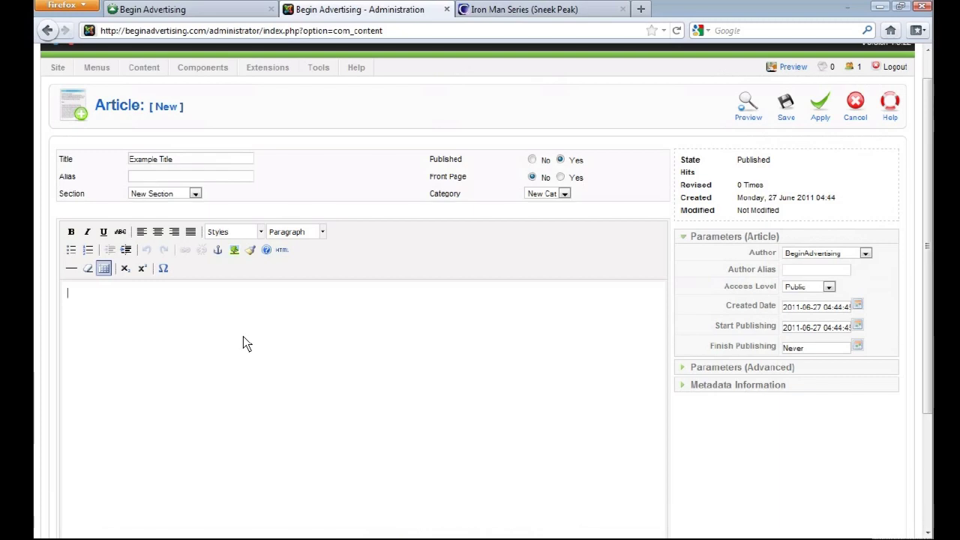
{"action": "left_click", "coordinate": [477, 9]}
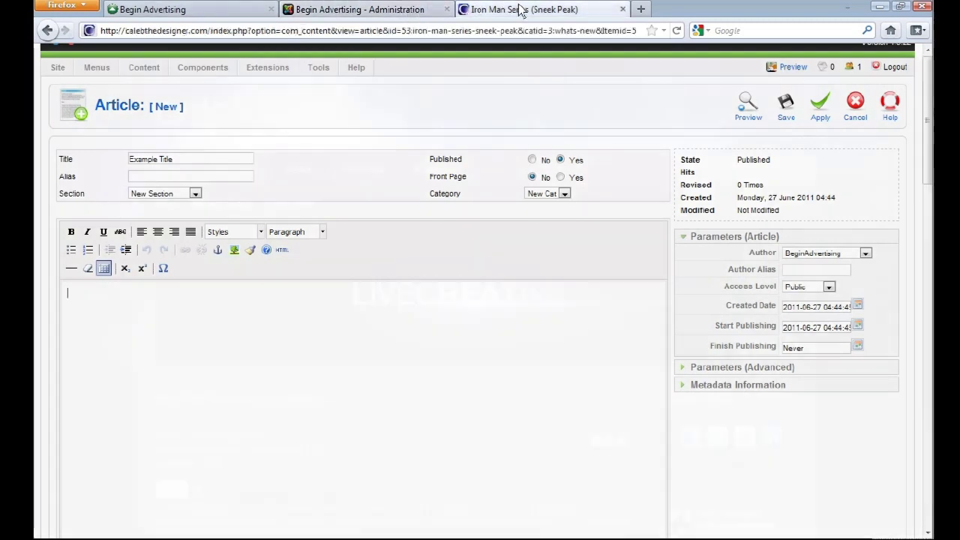
{"action": "scroll", "coordinate": [430, 432], "scroll_direction": "down", "scroll_amount": 5}
{"action": "left_click_drag", "start_coordinate": [275, 240], "coordinate": [155, 195]}
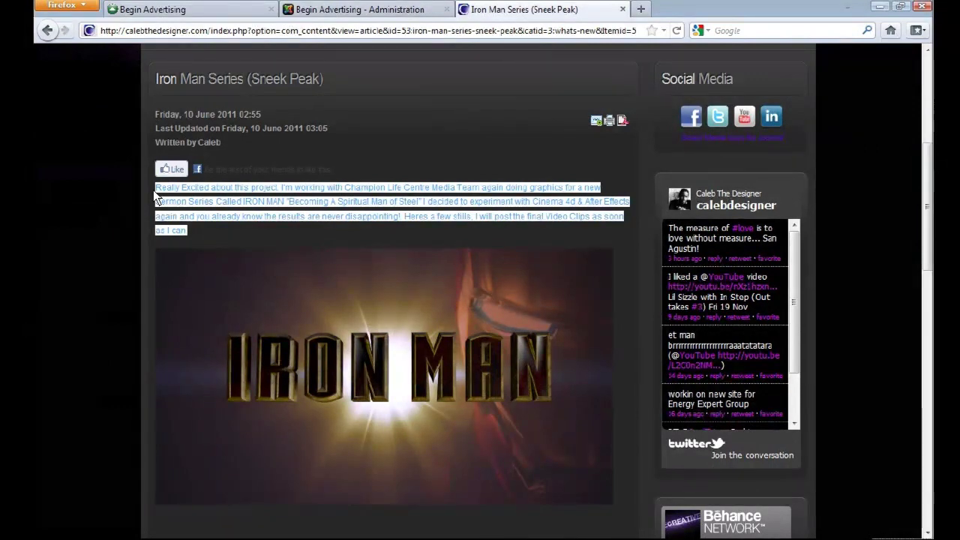
{"action": "left_click", "coordinate": [206, 11]}
{"action": "left_click", "coordinate": [360, 11]}
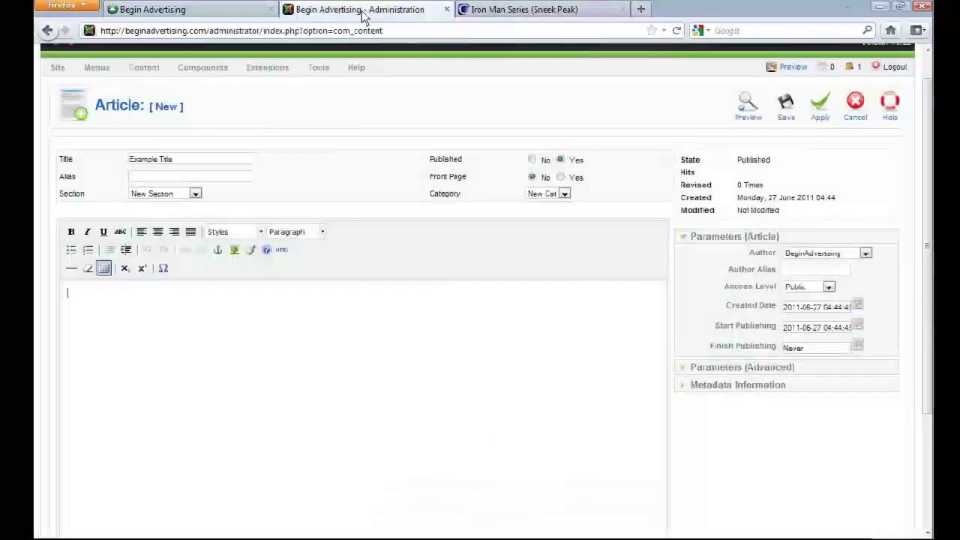
{"action": "type", "text": "Really Excited about this project. I'm working with Champion Life Centre Media Team again doing graphics for a new Sermon Series Called IRON MAN \"Becoming A Spiritual Man of Steel\" I decided to experiment with Cinema 4d & After Effects again and you already know the results are never disappointing!. Heres a few stills, I will post the final Video Clips as soon as I can."}
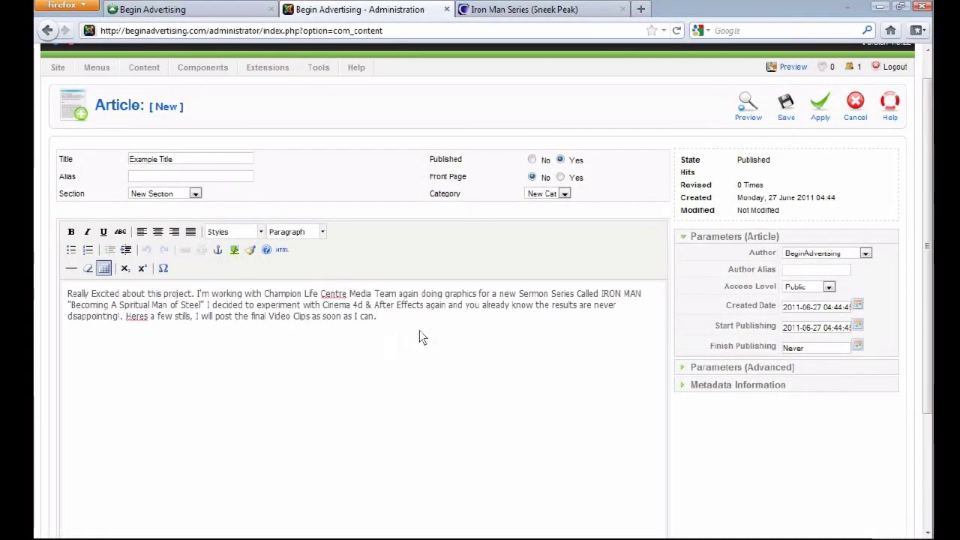
{"action": "key", "text": "Return"}
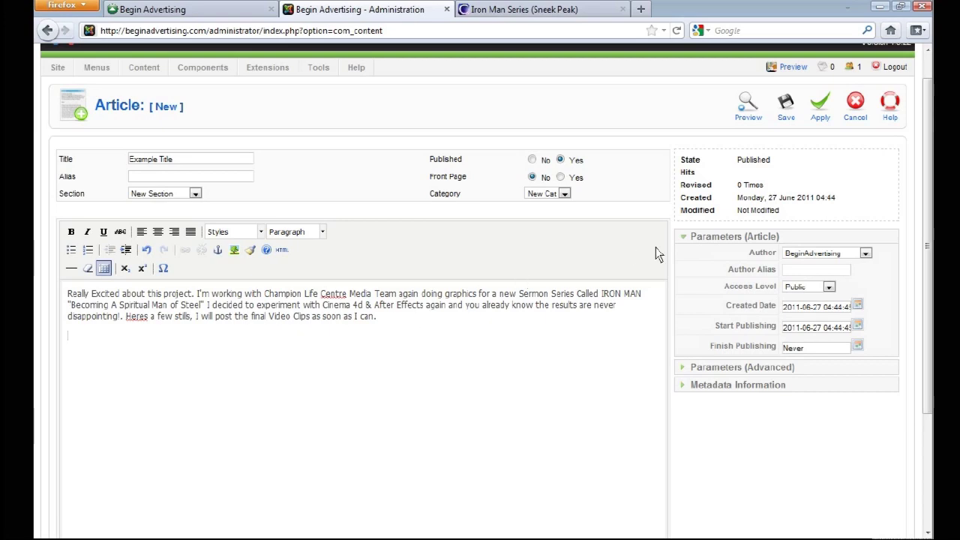
{"action": "scroll", "coordinate": [664, 245], "scroll_direction": "down", "scroll_amount": 2}
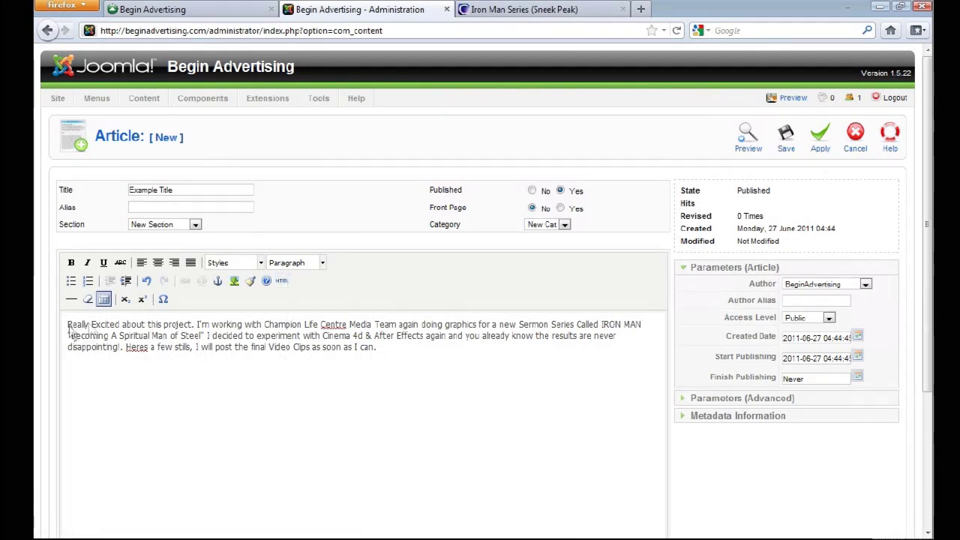
Step: Try bold, italic and right alignment on the last two lines of the article text and restore plain, left-aligned text
{"action": "left_click_drag", "start_coordinate": [397, 350], "coordinate": [32, 338]}
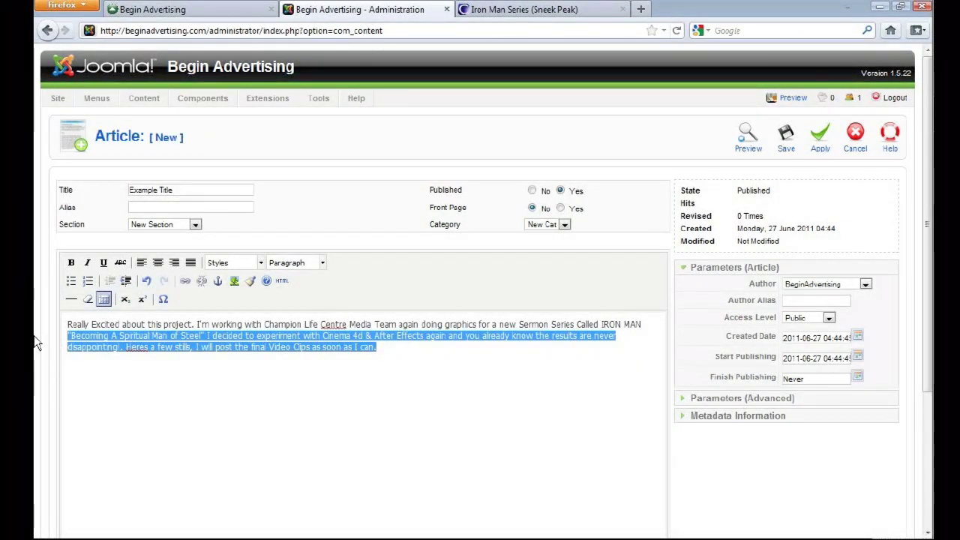
{"action": "left_click", "coordinate": [72, 263]}
{"action": "left_click", "coordinate": [88, 263]}
{"action": "left_click", "coordinate": [88, 262]}
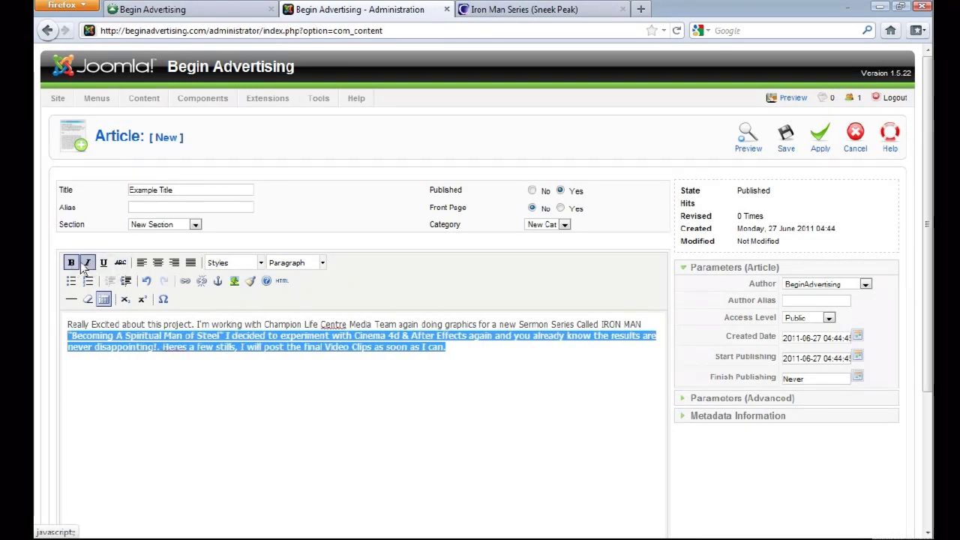
{"action": "left_click", "coordinate": [71, 262]}
{"action": "left_click", "coordinate": [174, 263]}
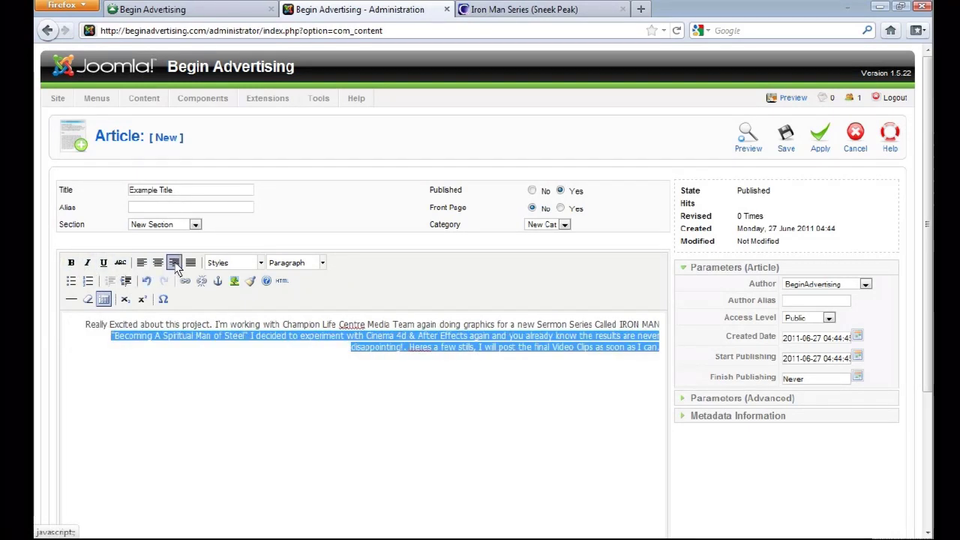
{"action": "left_click", "coordinate": [141, 263]}
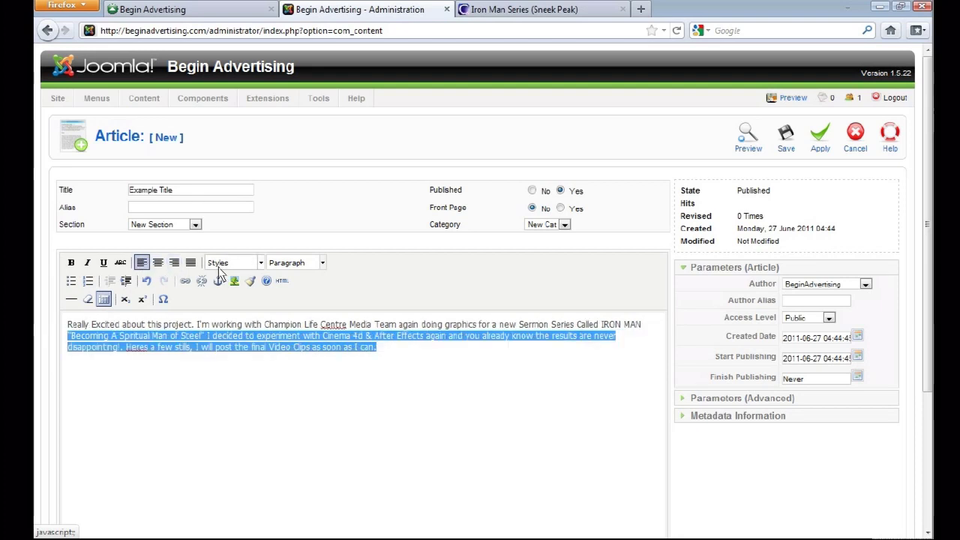
{"action": "left_click", "coordinate": [371, 264]}
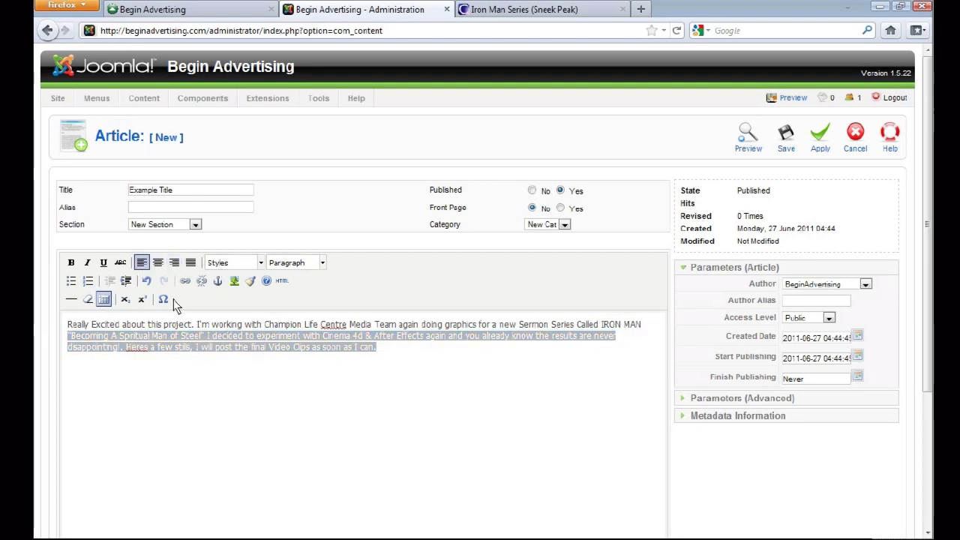
{"action": "left_click", "coordinate": [266, 348]}
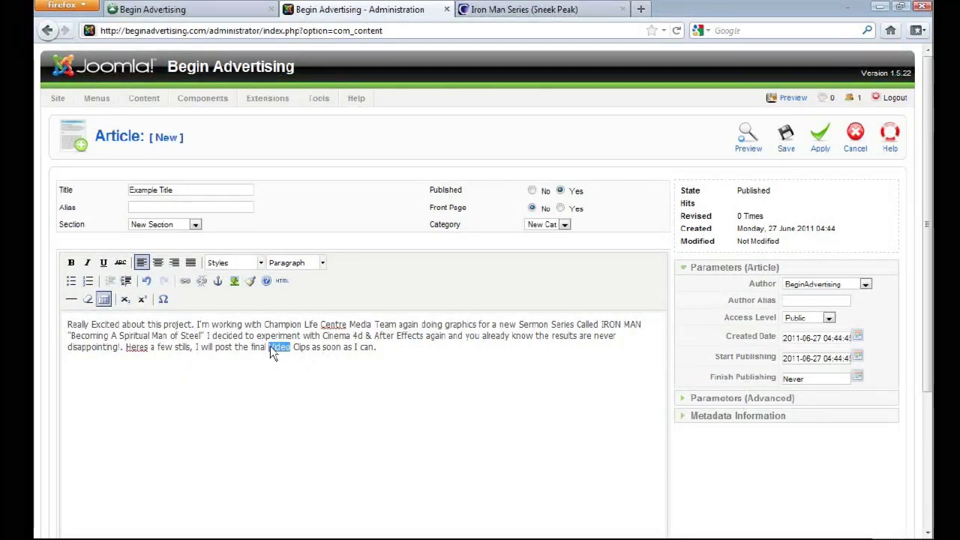
{"action": "left_click", "coordinate": [186, 283]}
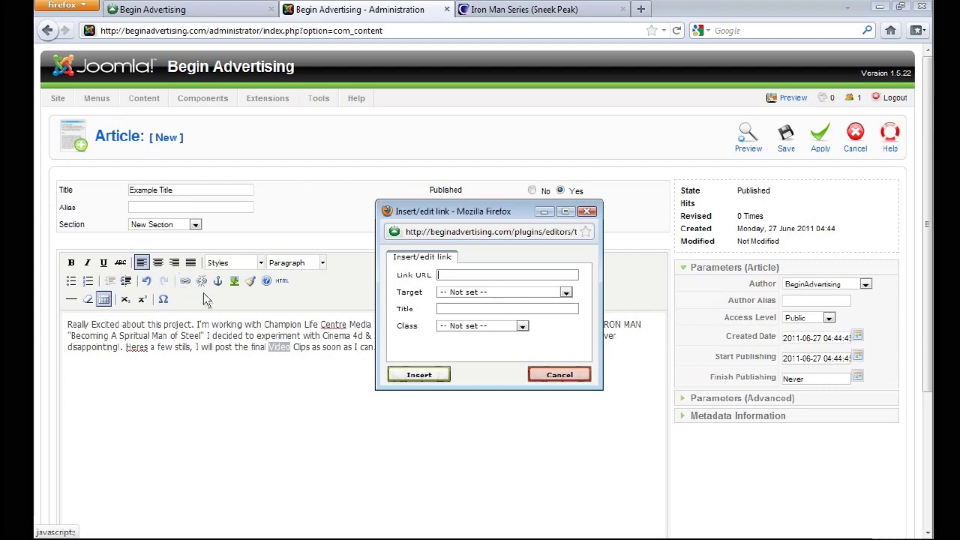
{"action": "left_click", "coordinate": [529, 274]}
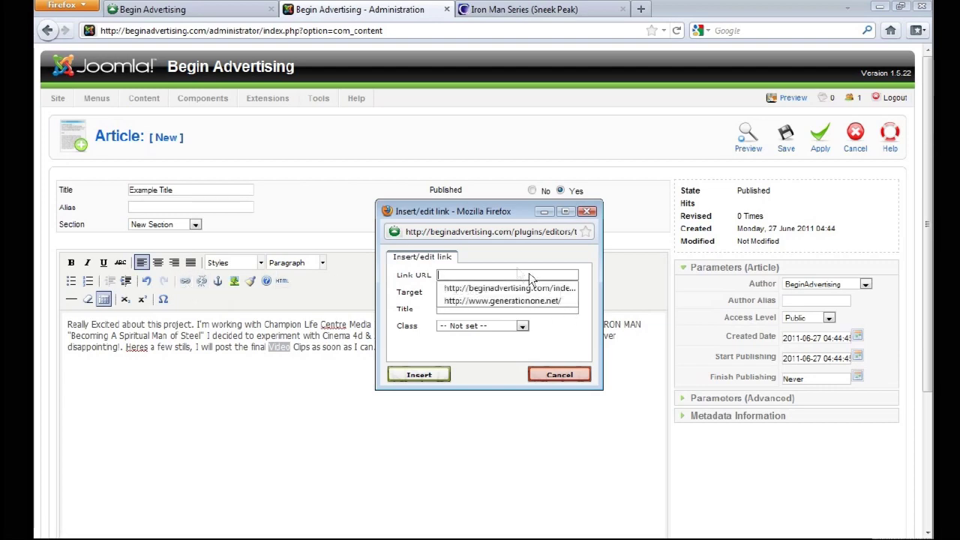
{"action": "left_click", "coordinate": [187, 9]}
{"action": "left_click", "coordinate": [259, 30]}
{"action": "key", "text": "ctrl+c"}
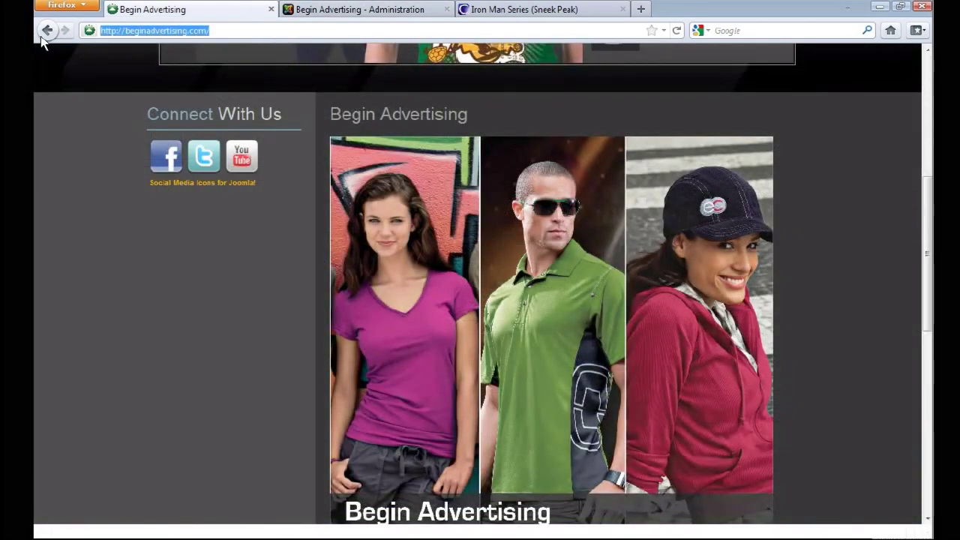
{"action": "left_click", "coordinate": [352, 9]}
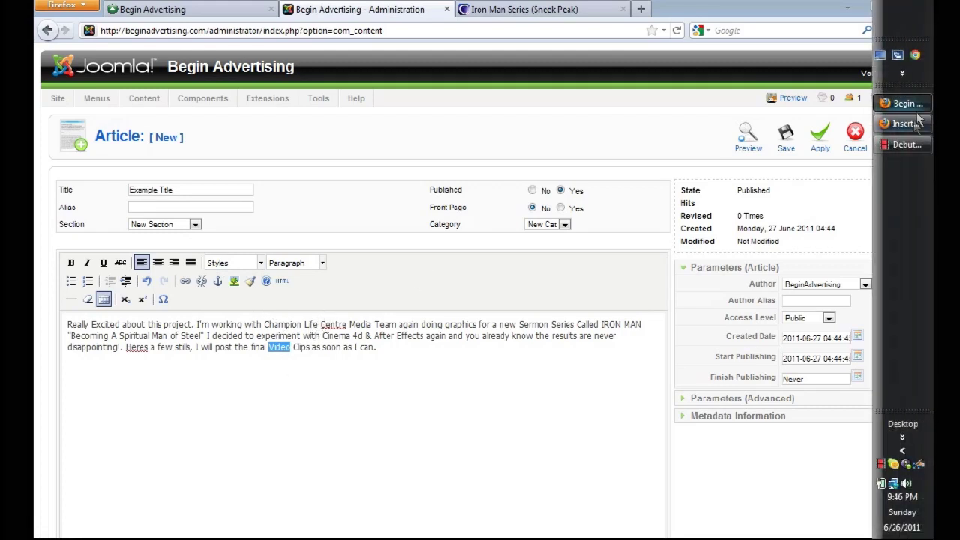
{"action": "left_click", "coordinate": [917, 122]}
{"action": "left_click", "coordinate": [522, 274]}
{"action": "key", "text": "ctrl+v"}
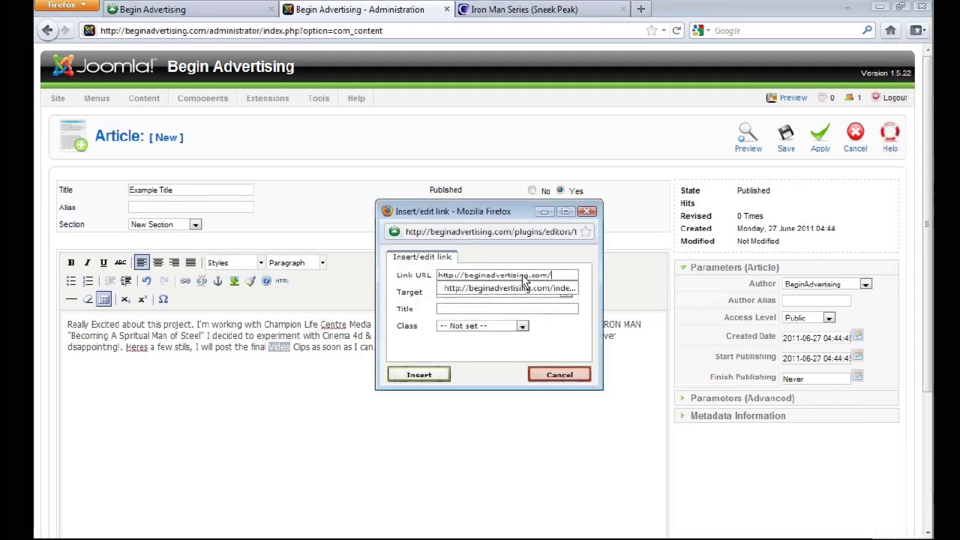
Step: Set the link to open in the same window, title it Here and insert it
{"action": "left_click", "coordinate": [565, 292]}
{"action": "left_click", "coordinate": [566, 292]}
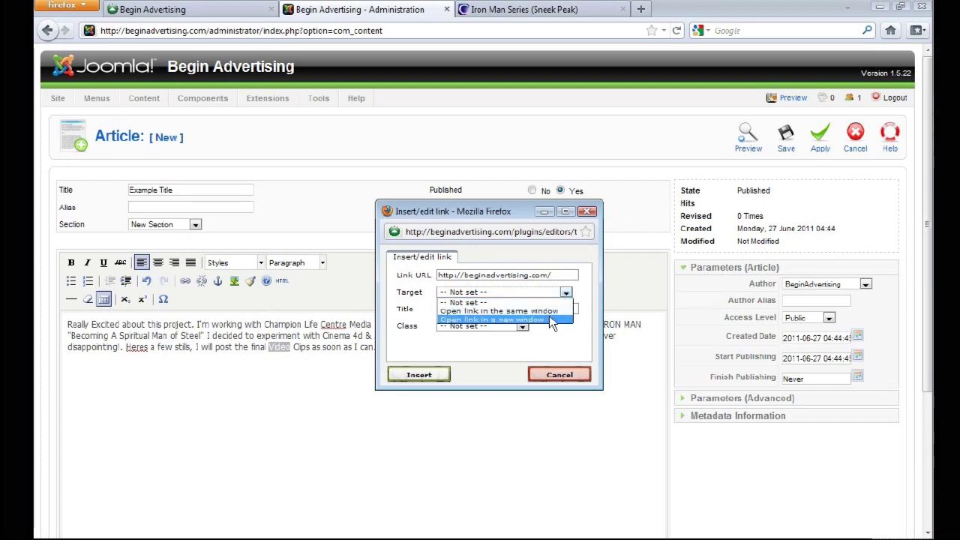
{"action": "left_click", "coordinate": [548, 312]}
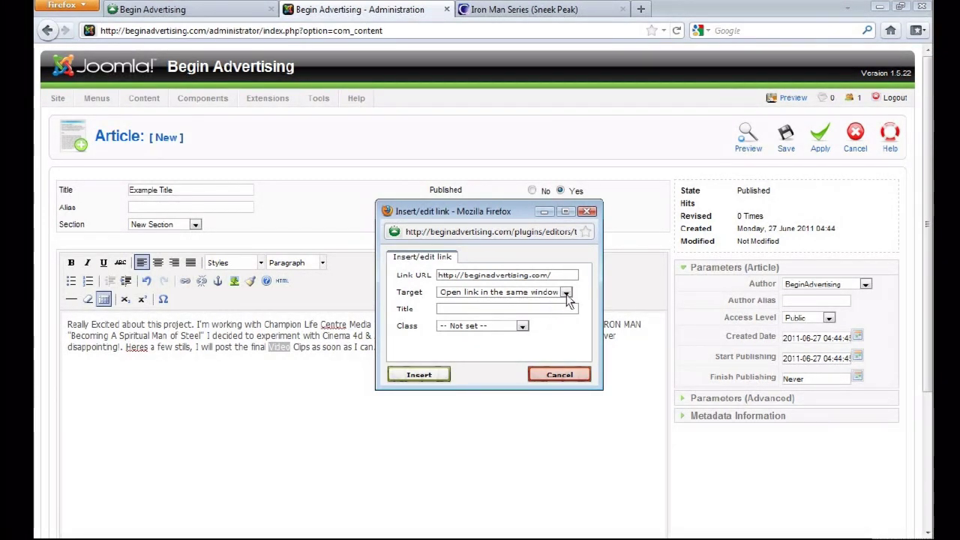
{"action": "left_click", "coordinate": [567, 293]}
{"action": "left_click", "coordinate": [559, 310]}
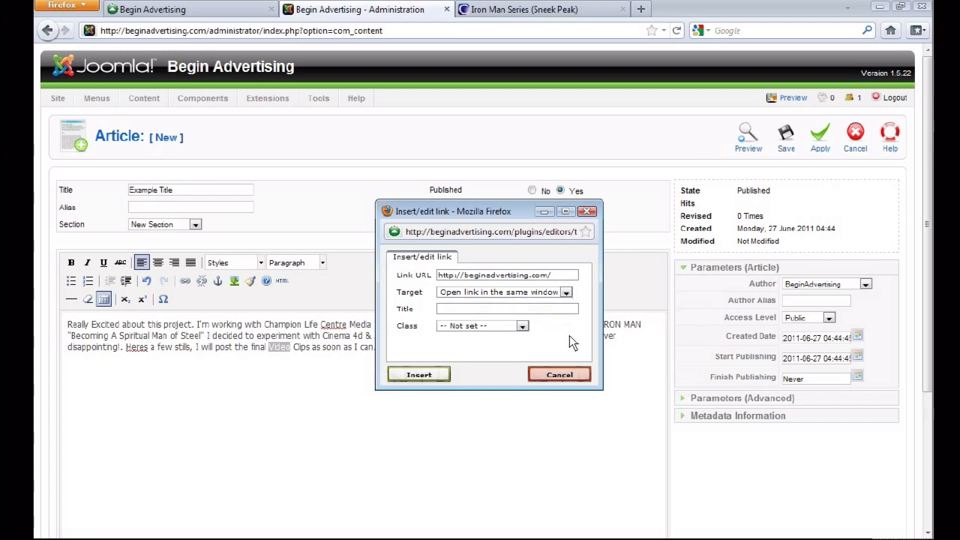
{"action": "left_click", "coordinate": [523, 326]}
{"action": "left_click", "coordinate": [525, 326]}
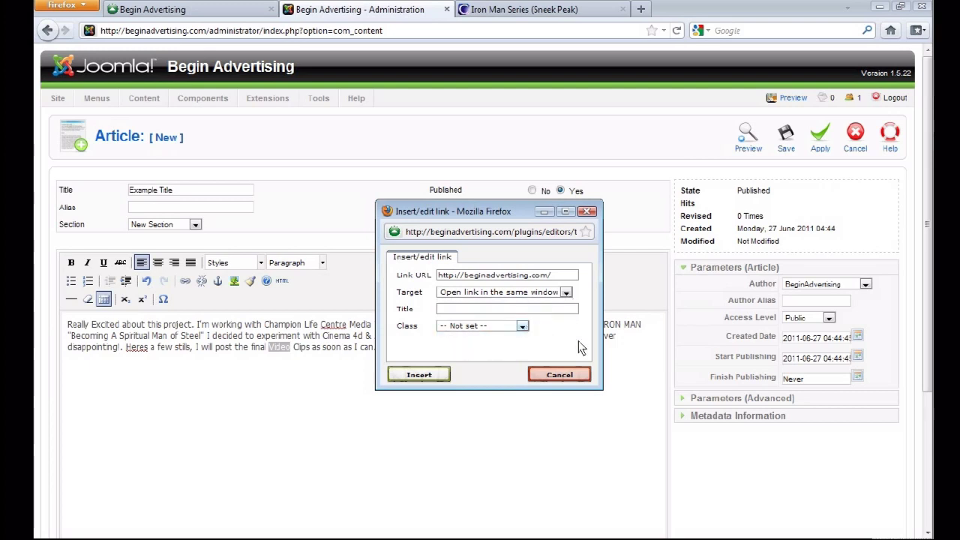
{"action": "left_click", "coordinate": [526, 308]}
{"action": "type", "text": "Here"}
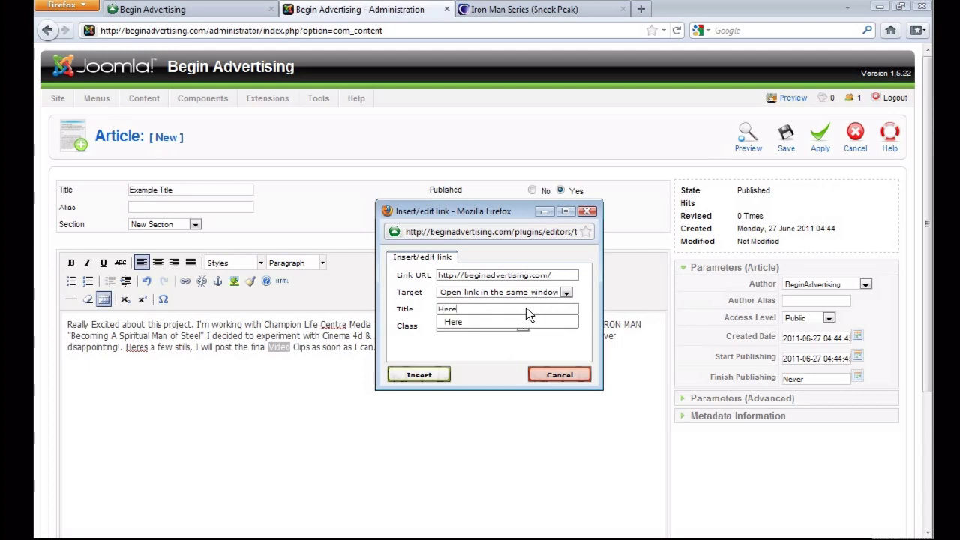
{"action": "left_click", "coordinate": [418, 375]}
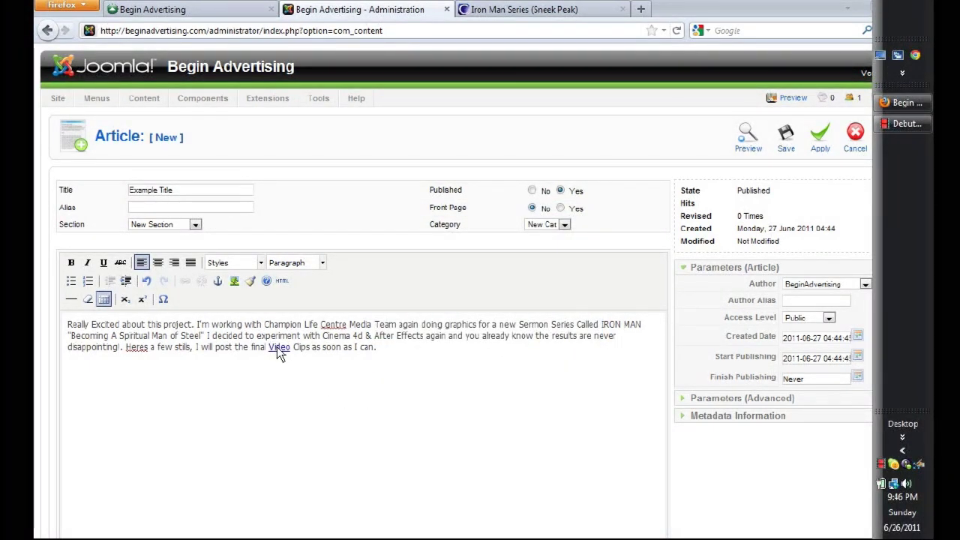
Step: Insert beginad-brand-samplese.jpg from the images folder below the article's paragraph and apply the article
{"action": "left_click", "coordinate": [384, 359]}
{"action": "key", "text": "Return"}
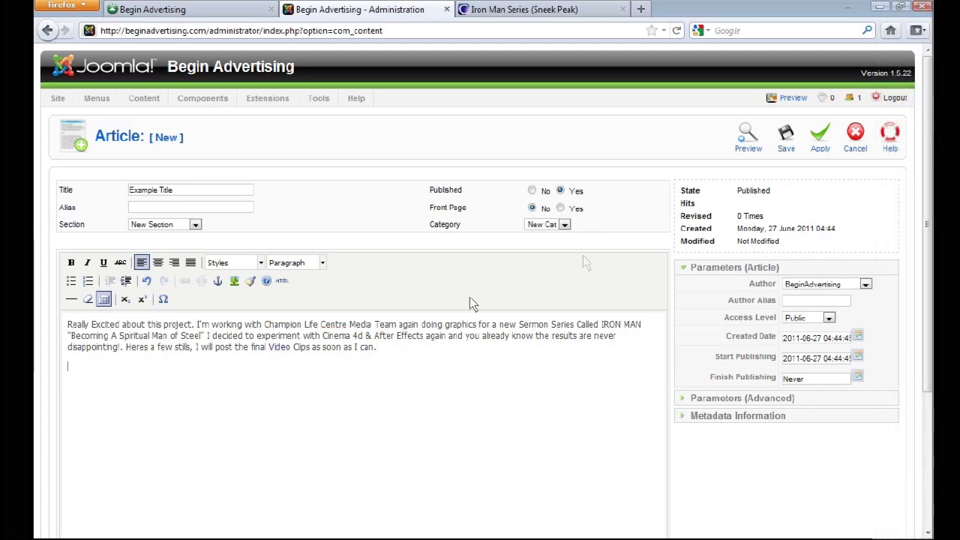
{"action": "scroll", "coordinate": [928, 225], "scroll_direction": "down", "scroll_amount": 2}
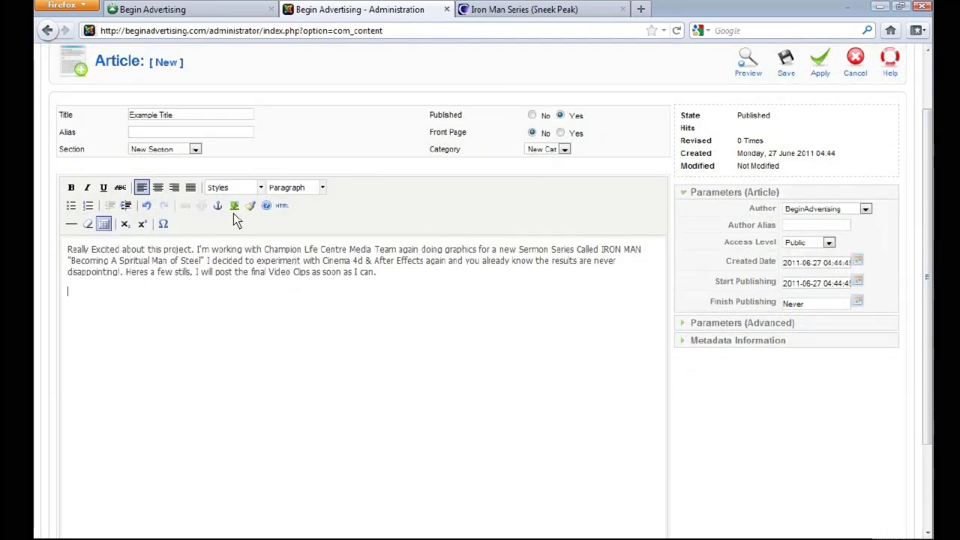
{"action": "scroll", "coordinate": [233, 226], "scroll_direction": "down", "scroll_amount": 3}
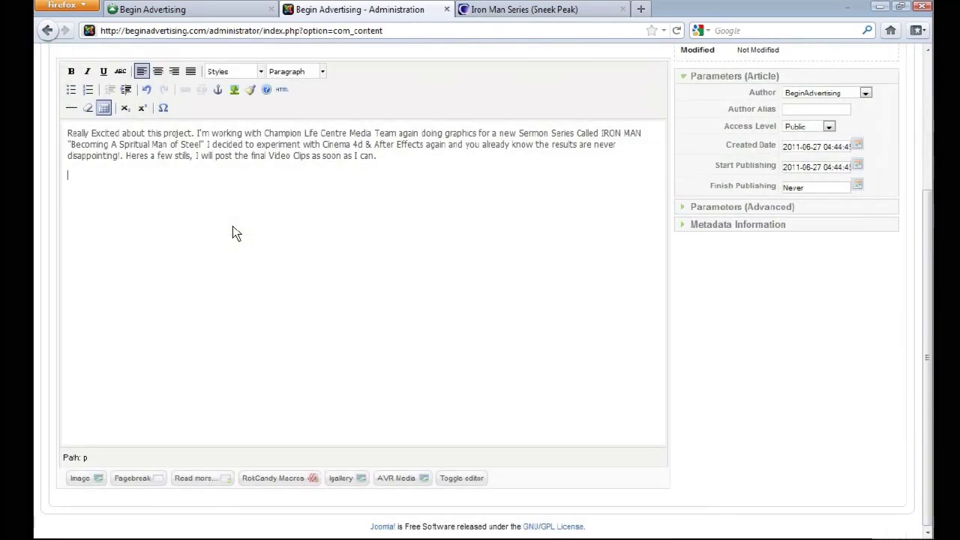
{"action": "left_click", "coordinate": [87, 480]}
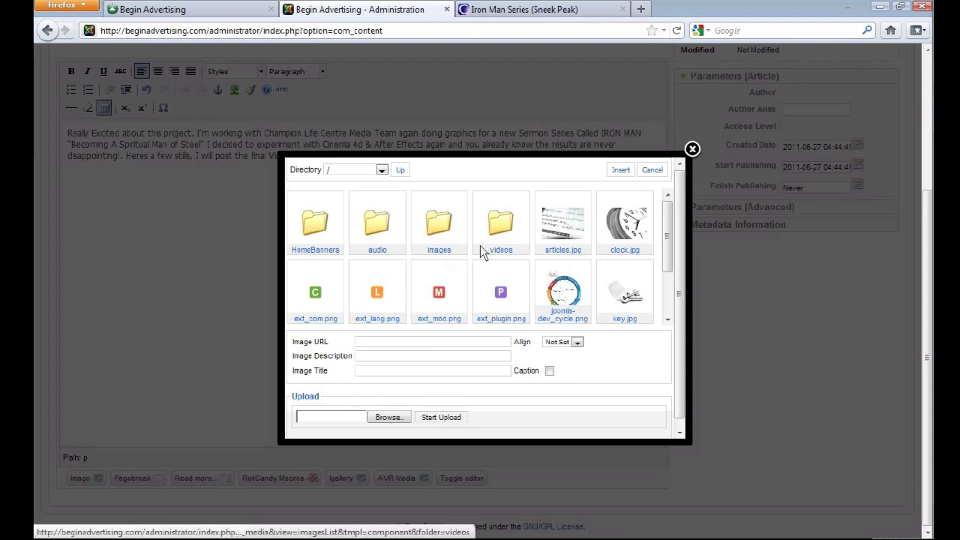
{"action": "left_click", "coordinate": [450, 233]}
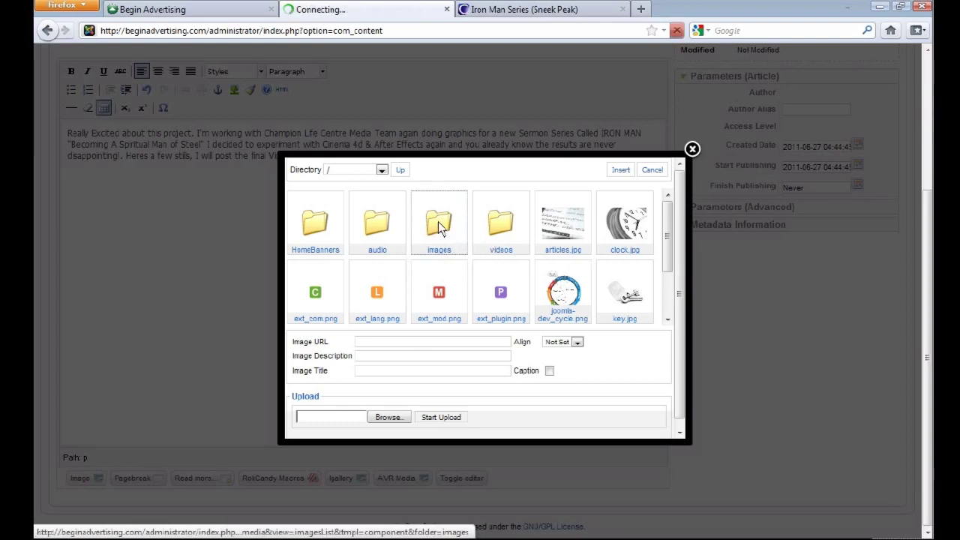
{"action": "mouse_move", "coordinate": [667, 225]}
{"action": "left_mouse_down"}
{"action": "mouse_move", "coordinate": [671, 284]}
{"action": "mouse_move", "coordinate": [666, 242]}
{"action": "left_mouse_up"}
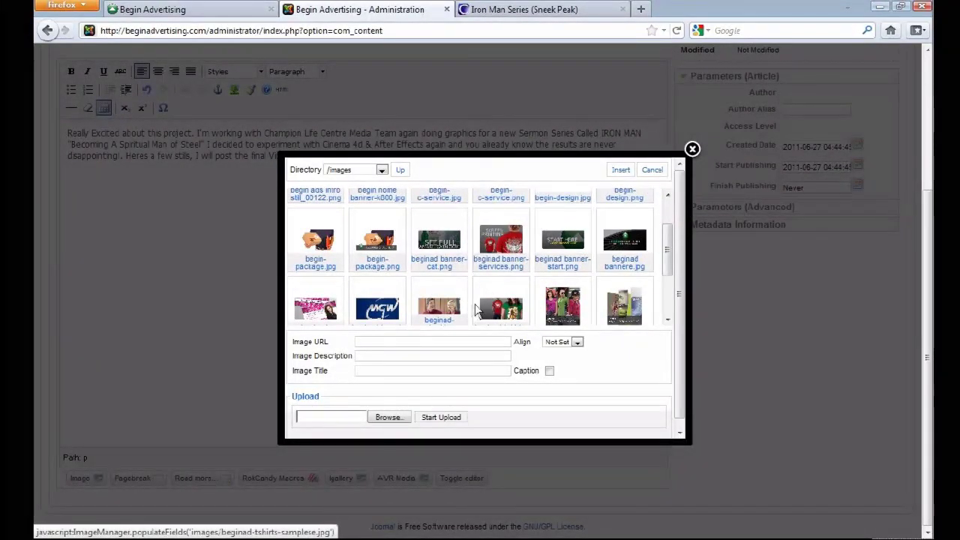
{"action": "left_click", "coordinate": [424, 312]}
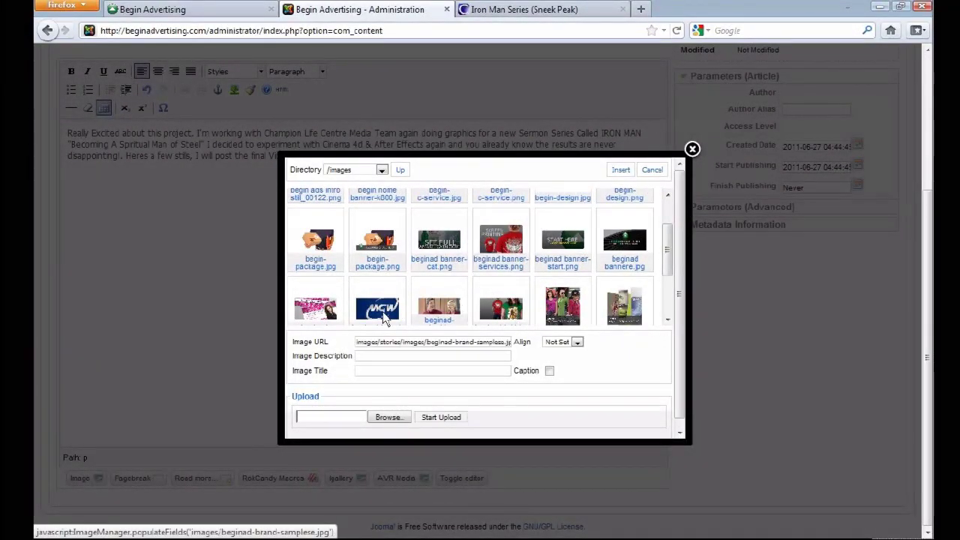
{"action": "left_click", "coordinate": [620, 169]}
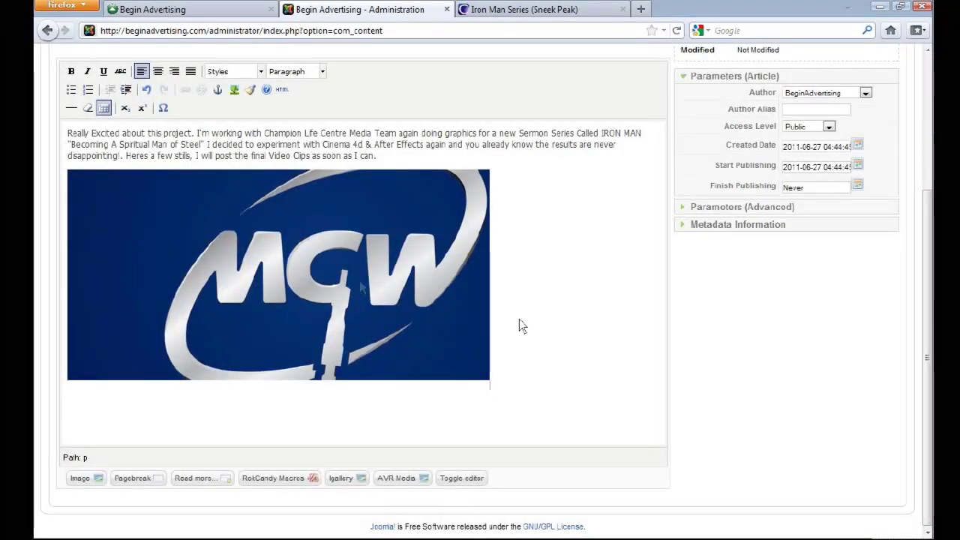
{"action": "scroll", "coordinate": [590, 283], "scroll_direction": "up", "scroll_amount": 5}
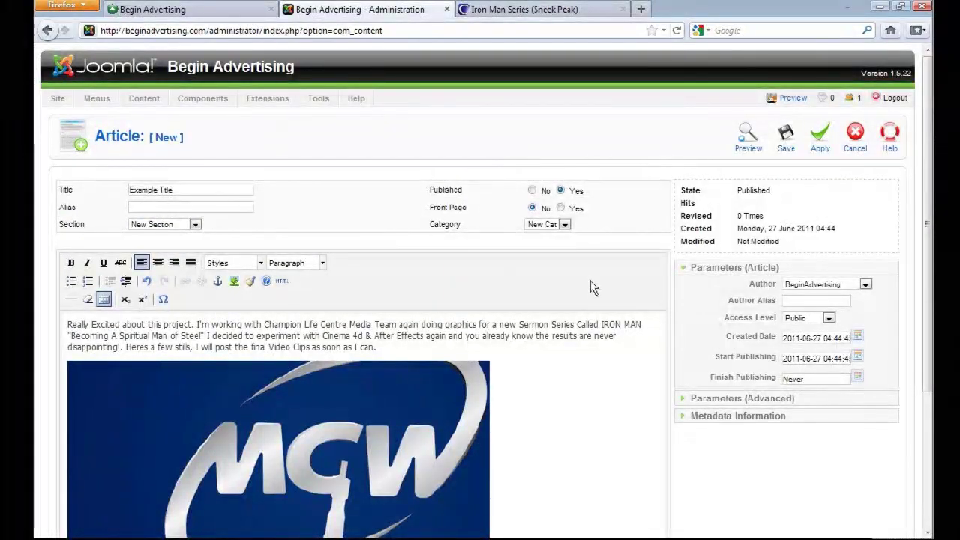
{"action": "left_click", "coordinate": [820, 137]}
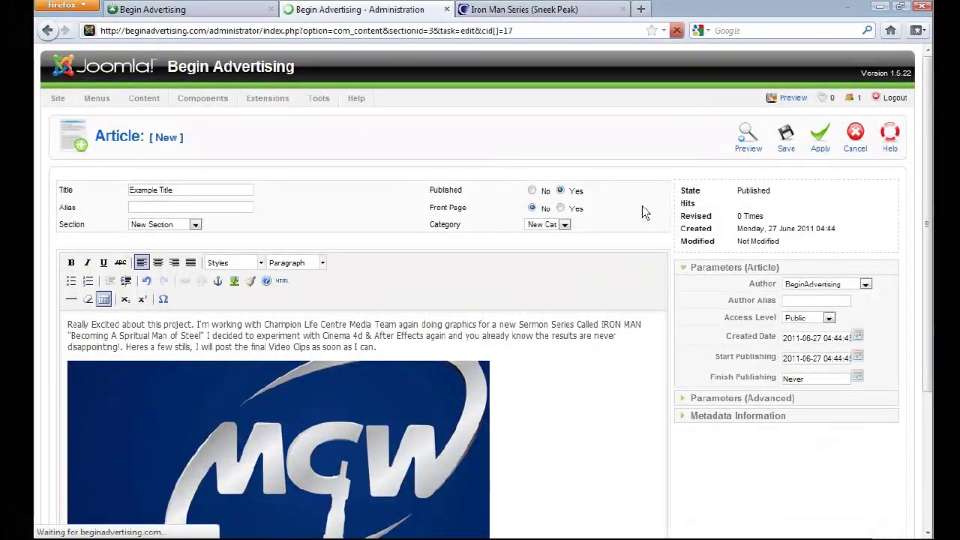
{"action": "scroll", "coordinate": [642, 206], "scroll_direction": "down", "scroll_amount": 2}
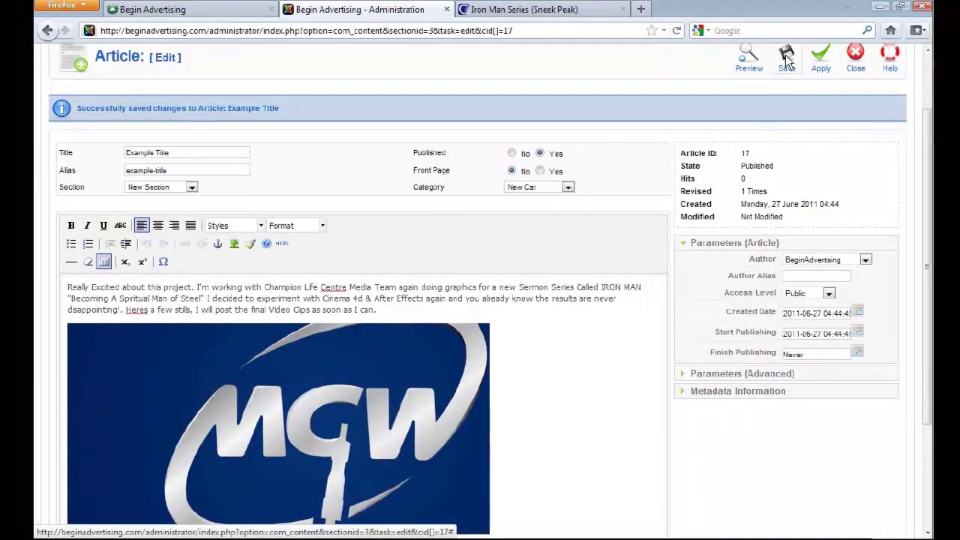
{"action": "scroll", "coordinate": [651, 179], "scroll_direction": "down", "scroll_amount": 2}
{"action": "scroll", "coordinate": [651, 178], "scroll_direction": "up", "scroll_amount": 2}
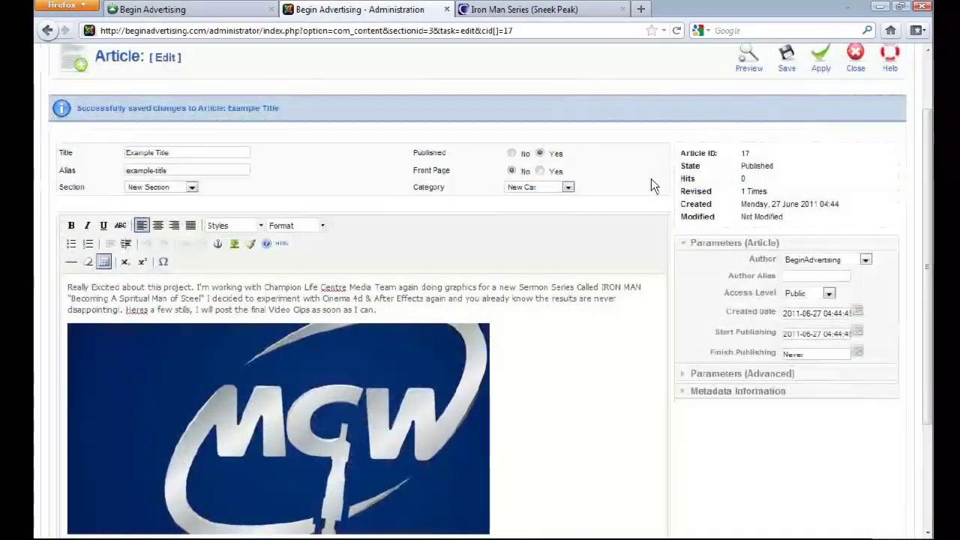
{"action": "scroll", "coordinate": [651, 179], "scroll_direction": "down", "scroll_amount": 4}
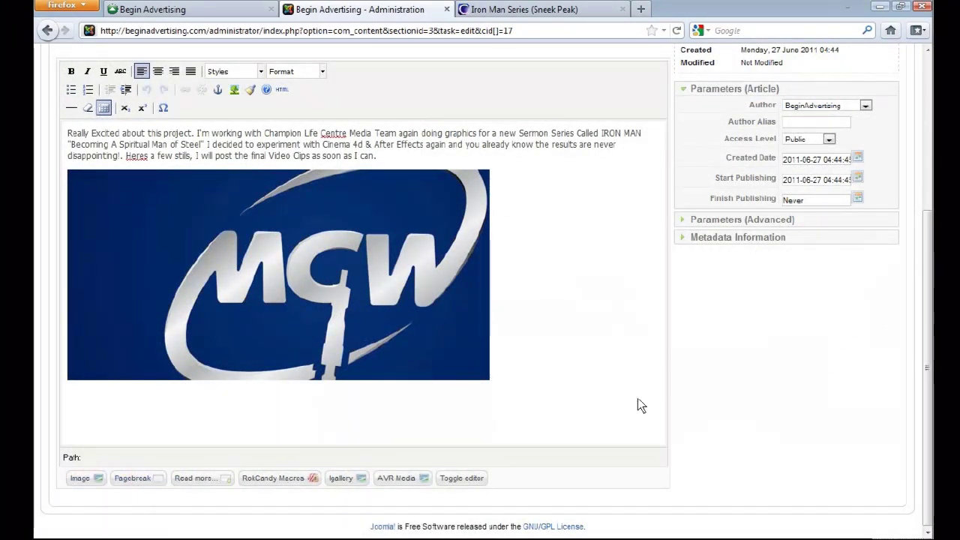
{"action": "left_click", "coordinate": [450, 284]}
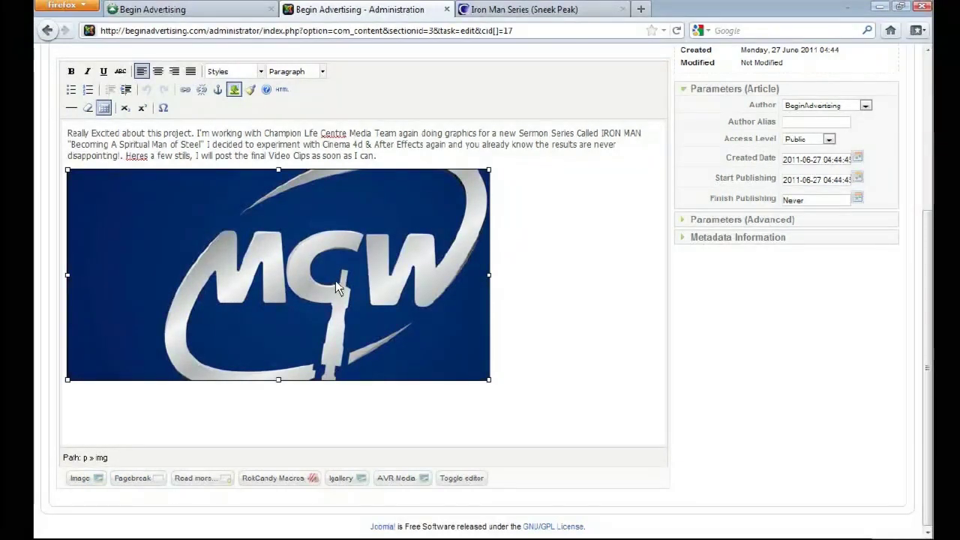
{"action": "left_click", "coordinate": [185, 90]}
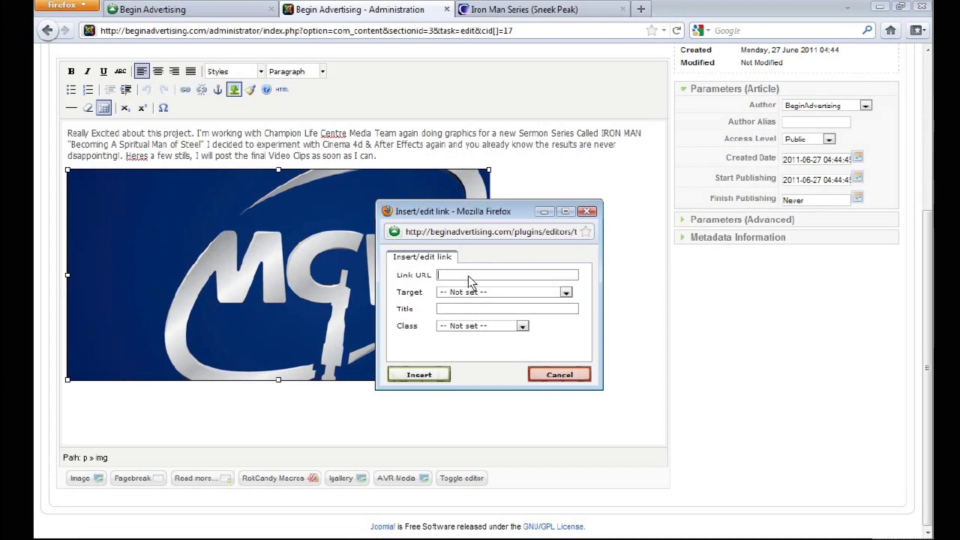
{"action": "left_click", "coordinate": [556, 374]}
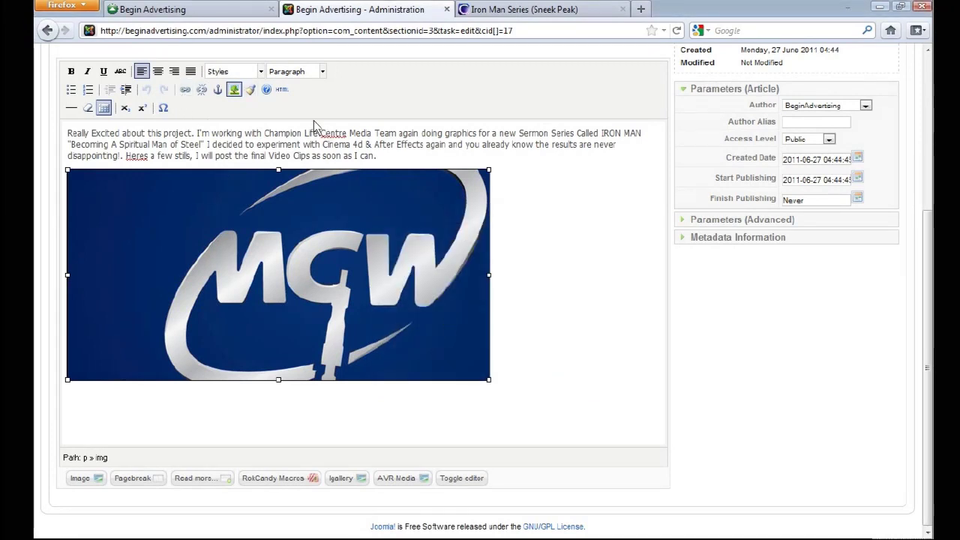
Step: Remove the link from the word Video in the article text, then save and close the article
{"action": "double_click", "coordinate": [279, 156]}
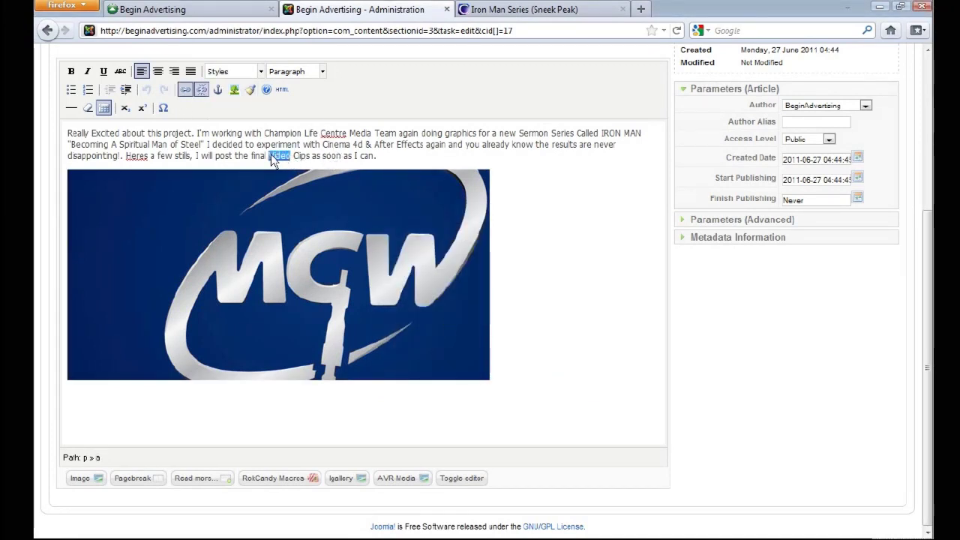
{"action": "left_click", "coordinate": [201, 91]}
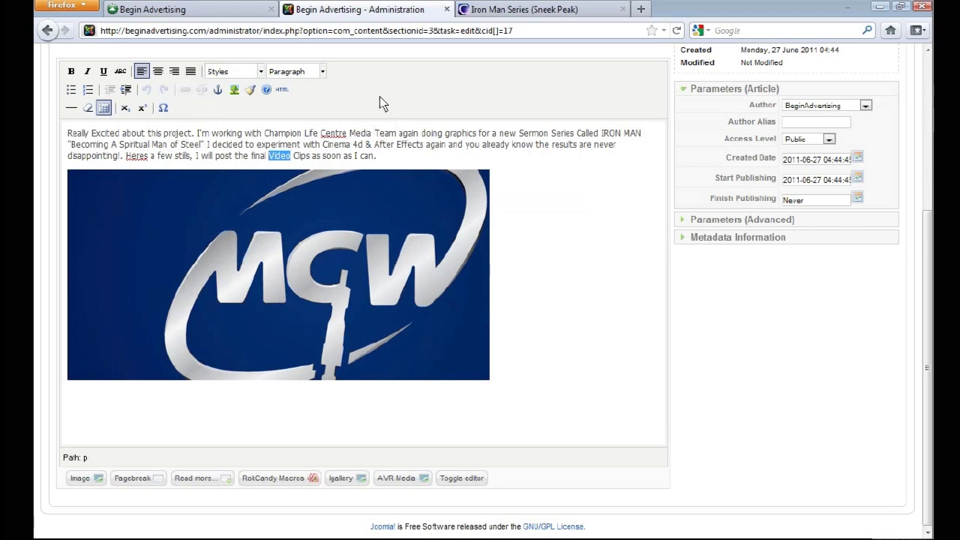
{"action": "left_click", "coordinate": [237, 171]}
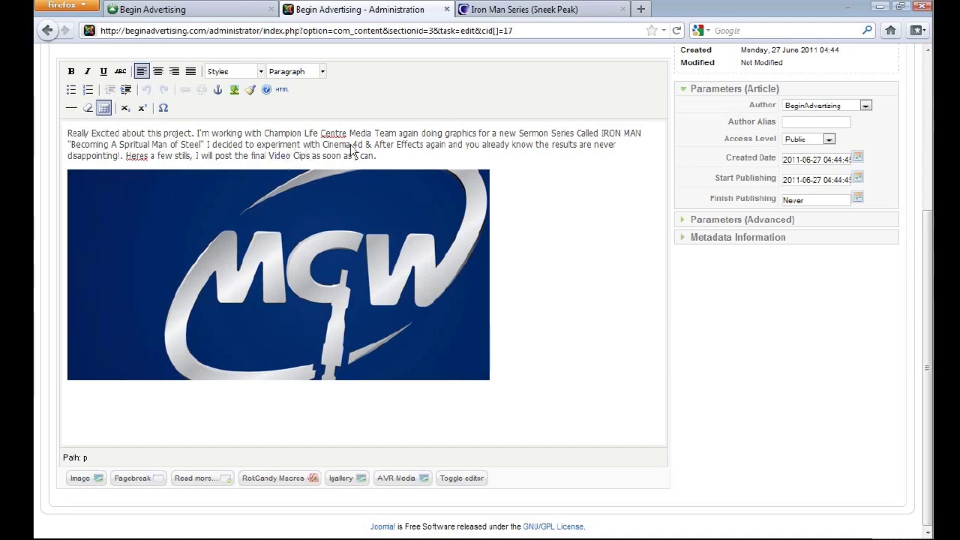
{"action": "key", "text": "ctrl+s"}
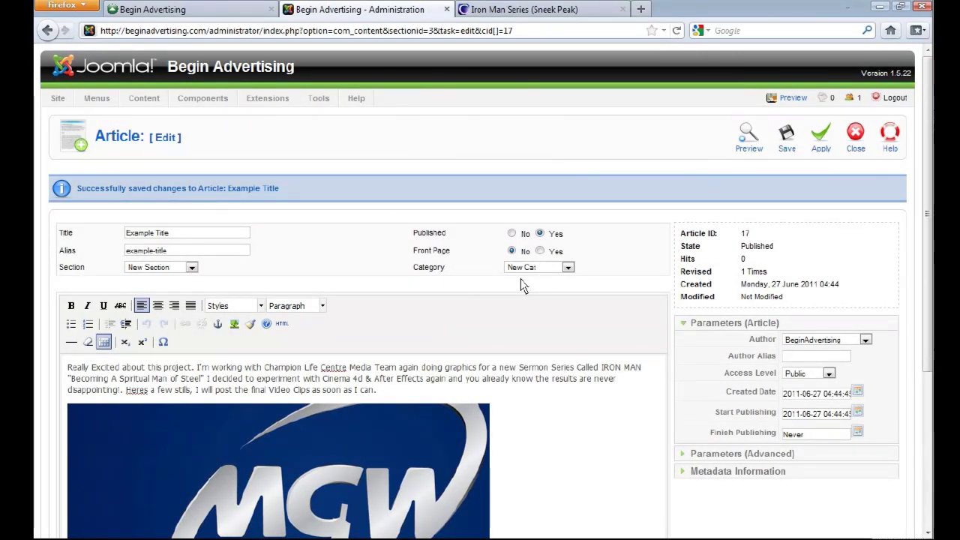
{"action": "left_click", "coordinate": [792, 144]}
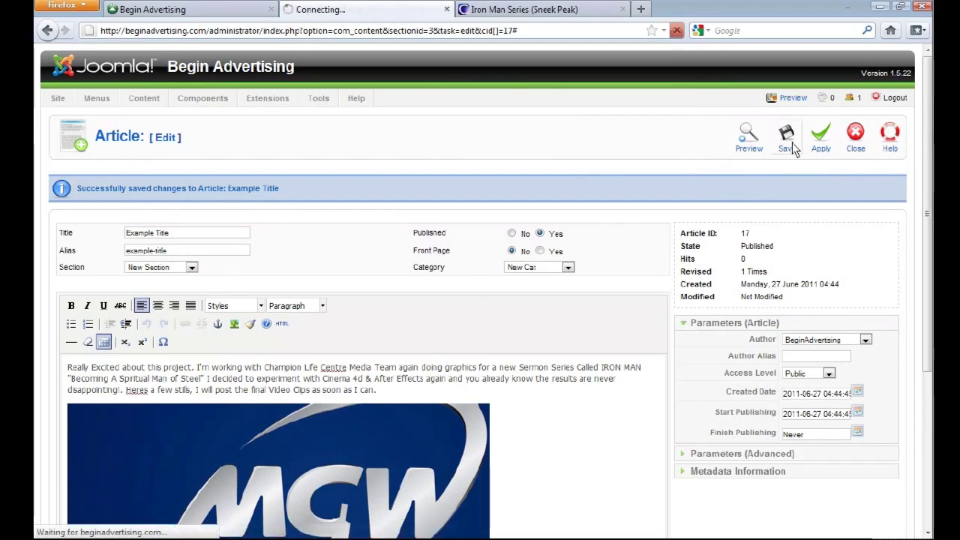